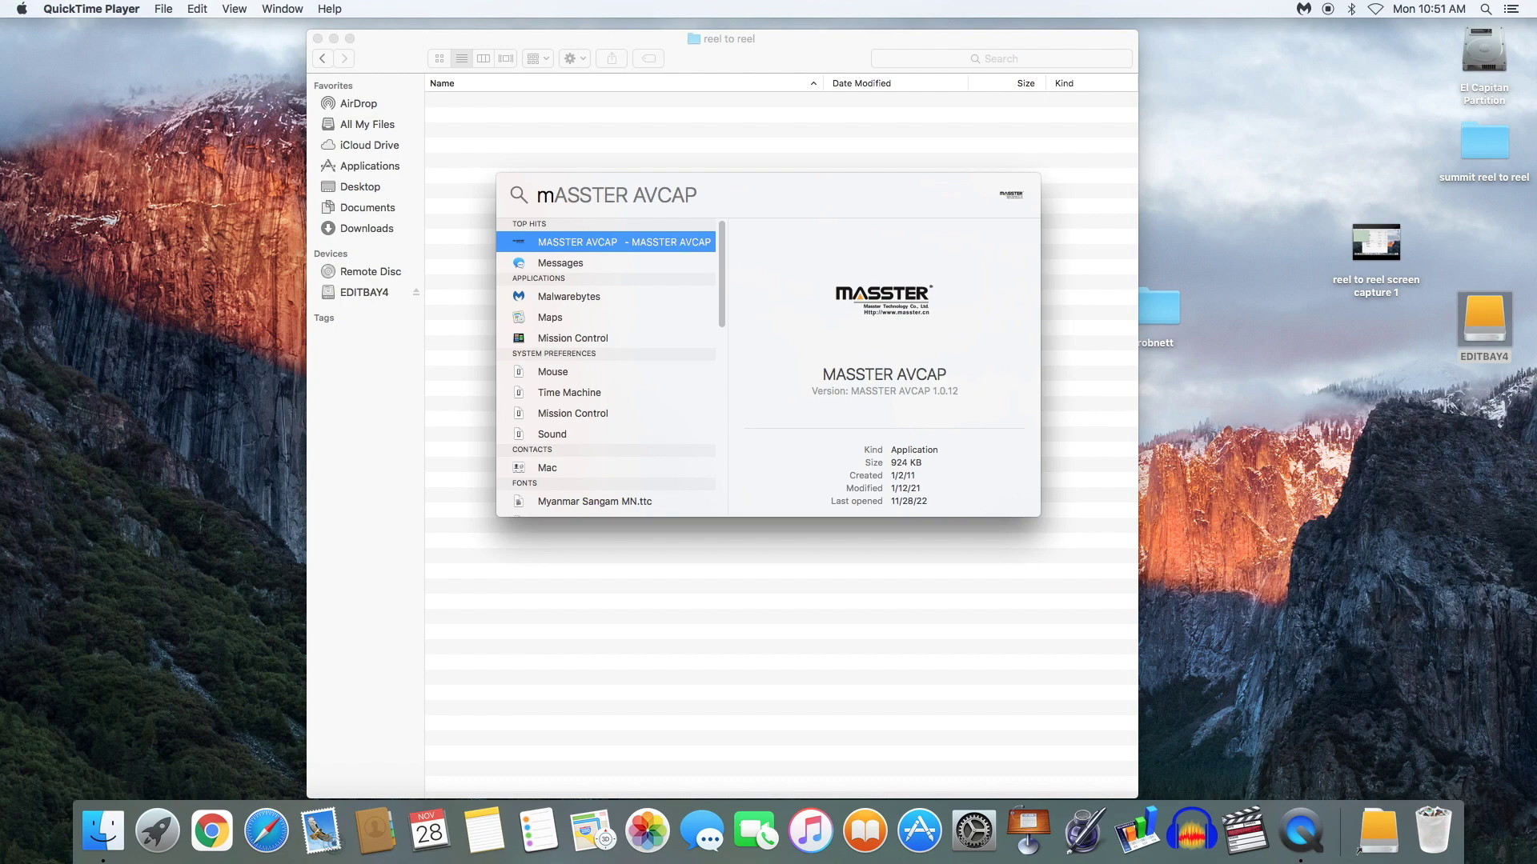
Launch MASSTER AVCAP from Spotlight and close its empty capture window
key("Return")
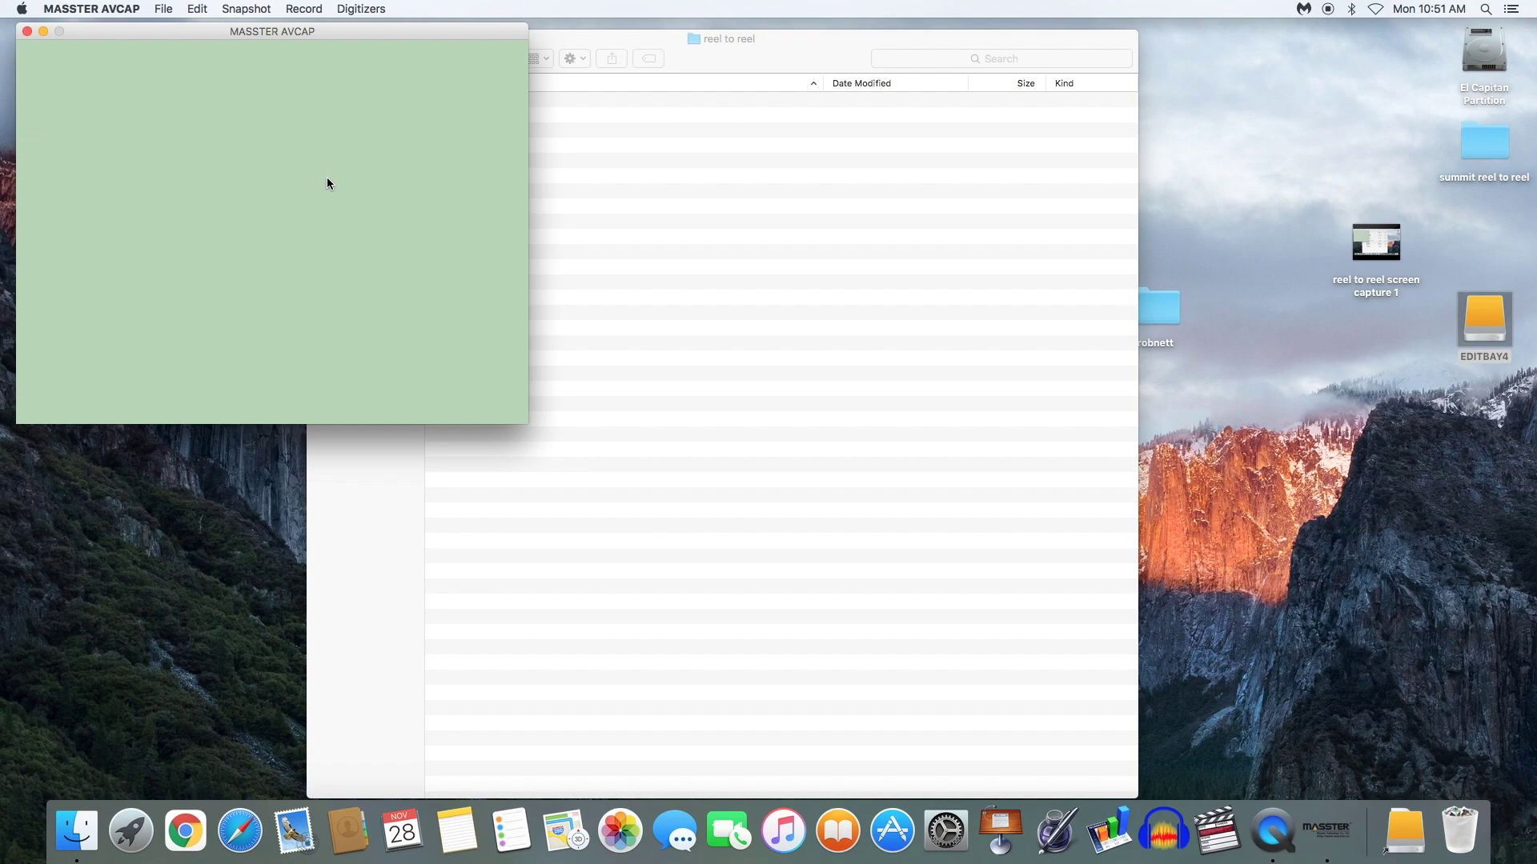
left_click(27, 31)
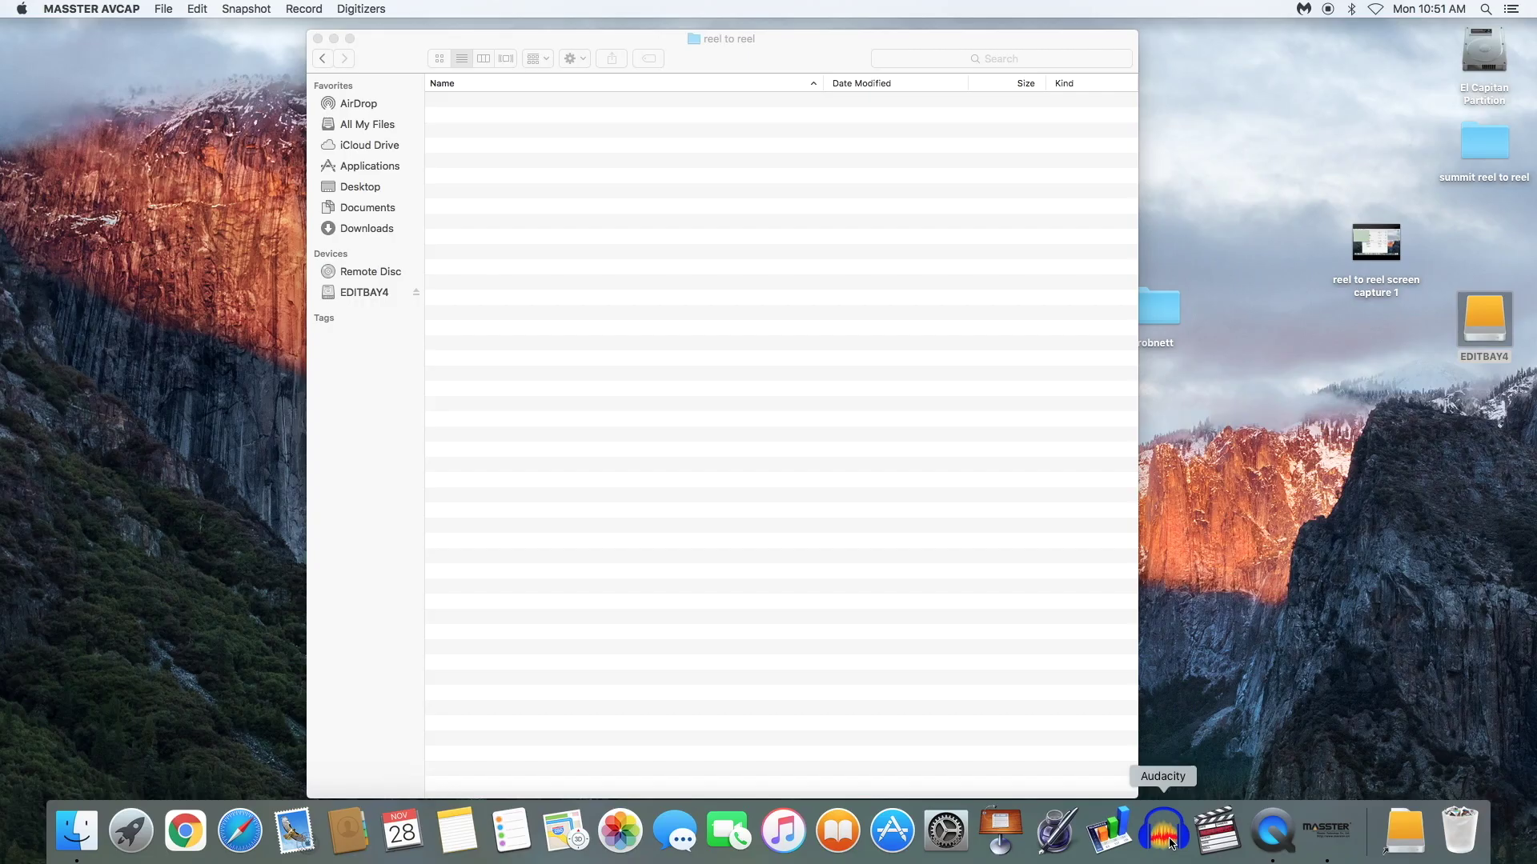
Start Audacity, save the project as 'reel to reel test', and keep Masster AVCap as input
left_click(1169, 839)
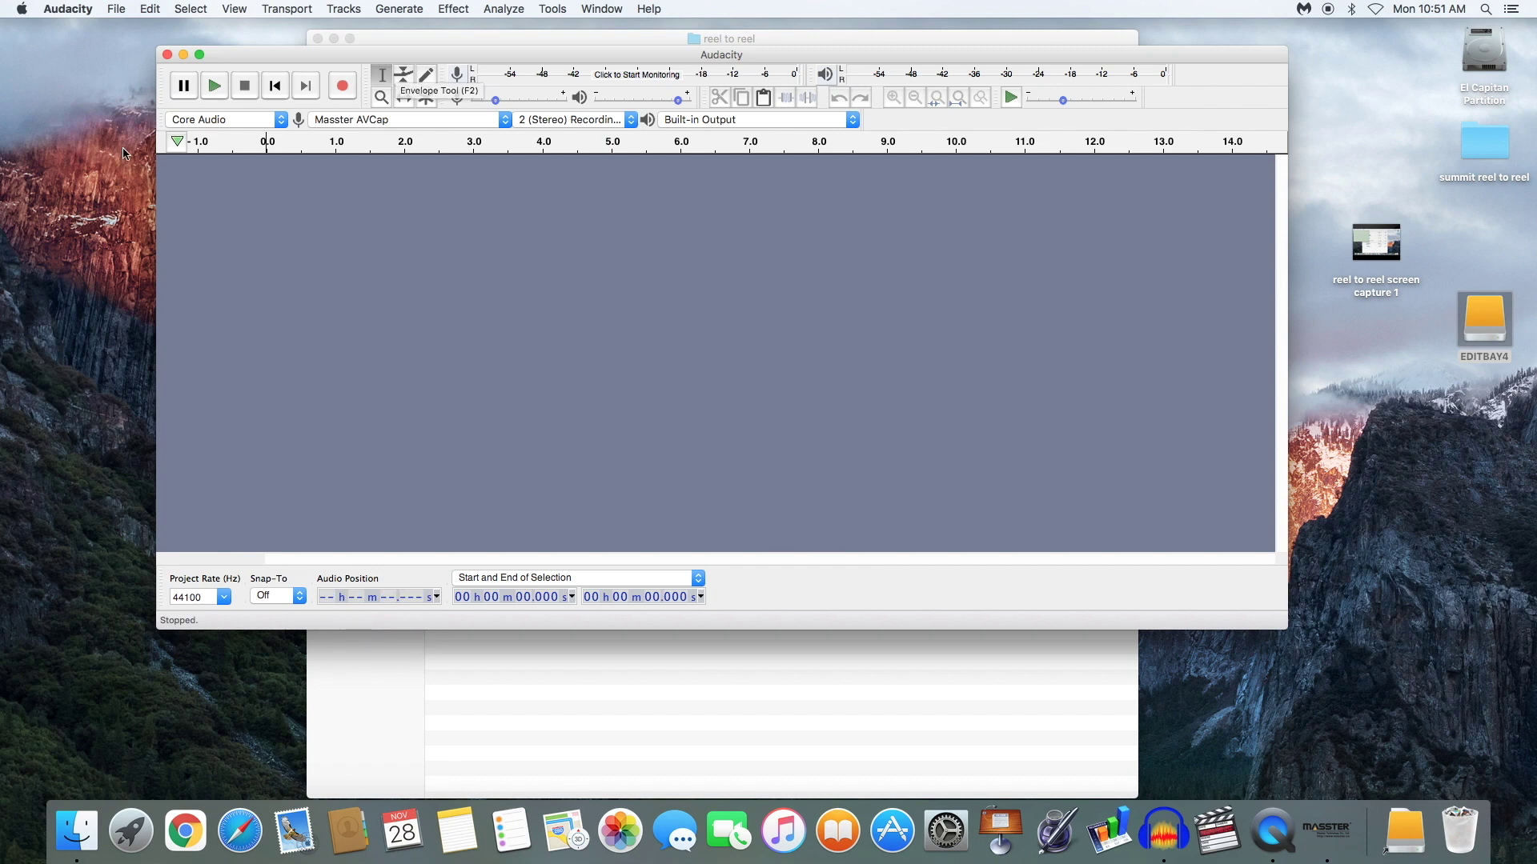
left_click(117, 10)
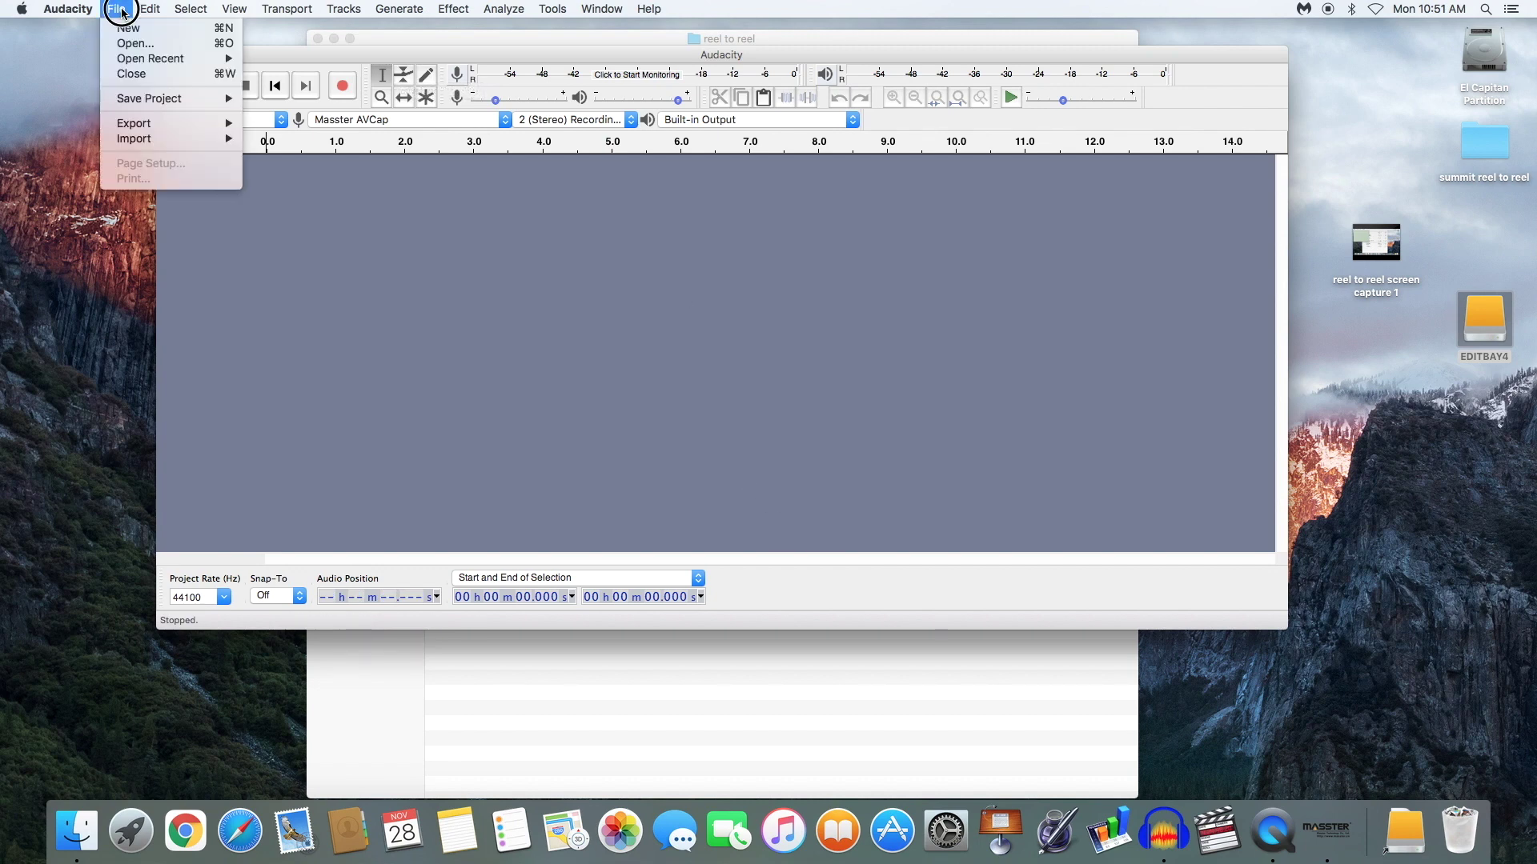
mouse_move(146, 104)
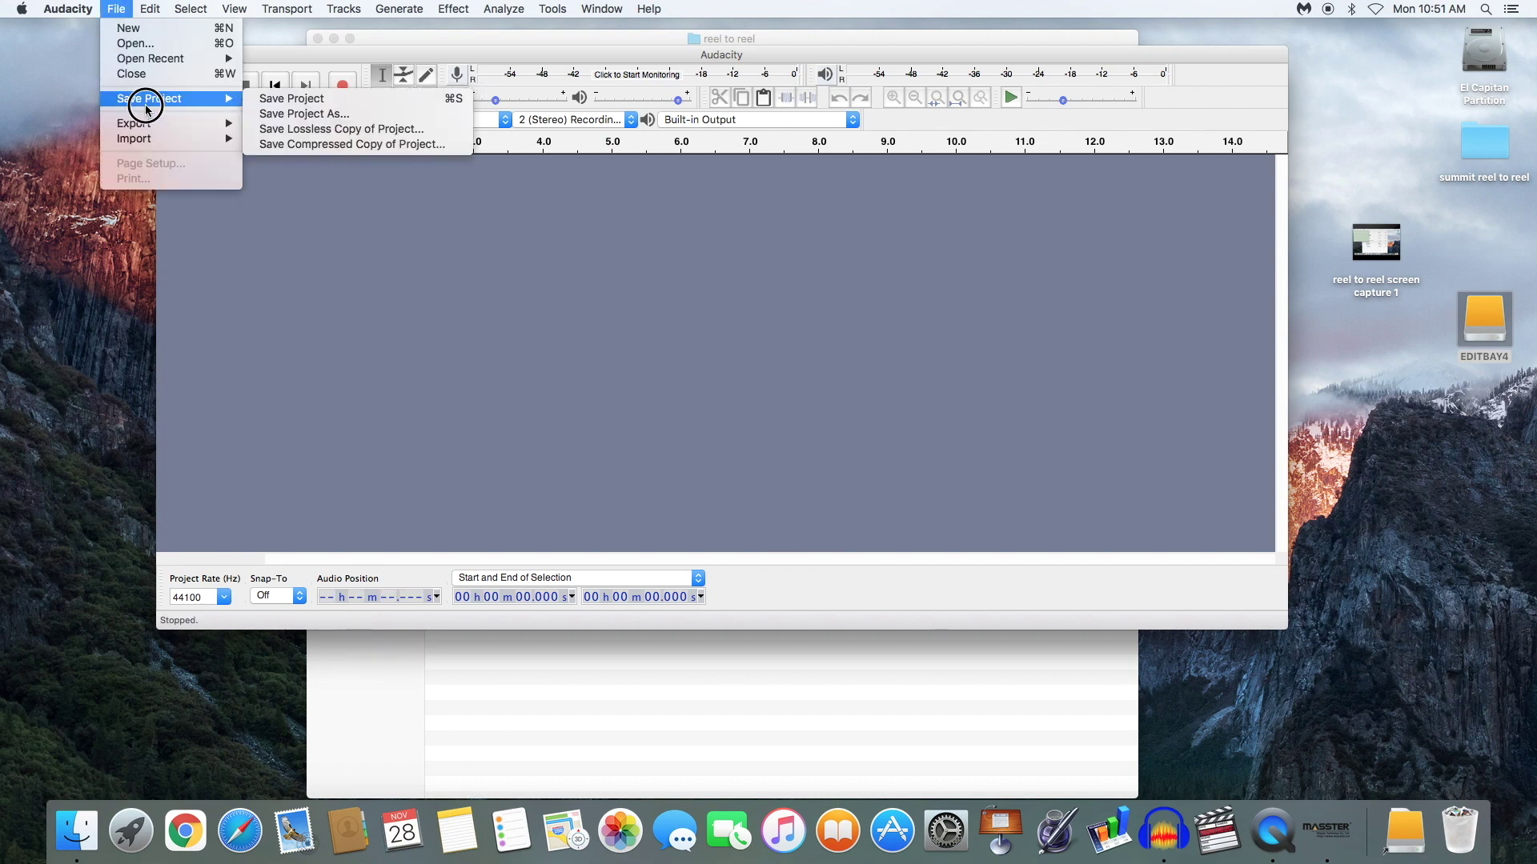
left_click(409, 116)
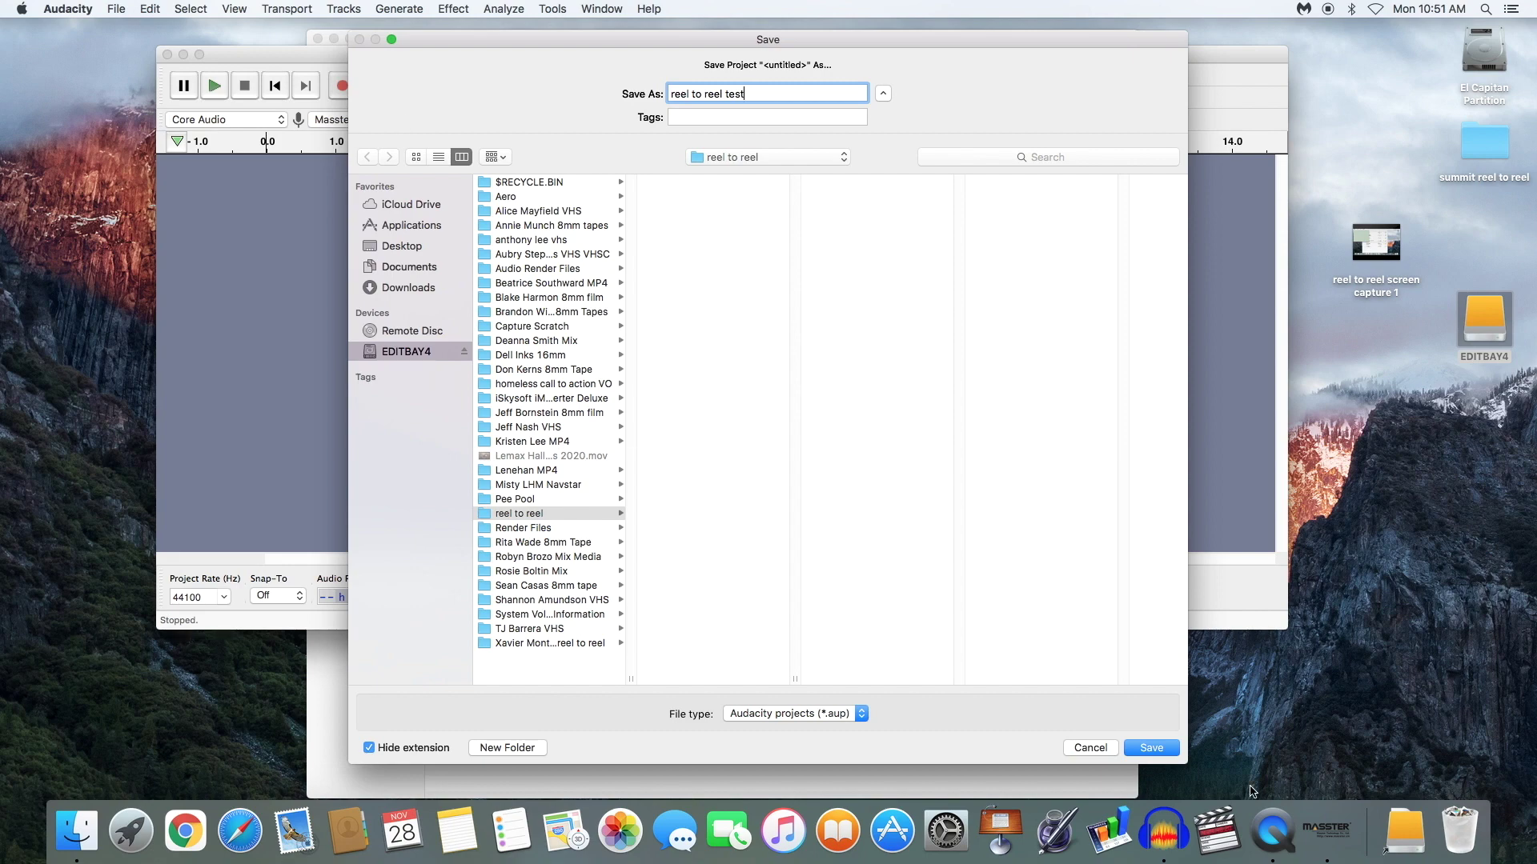
left_click(1149, 747)
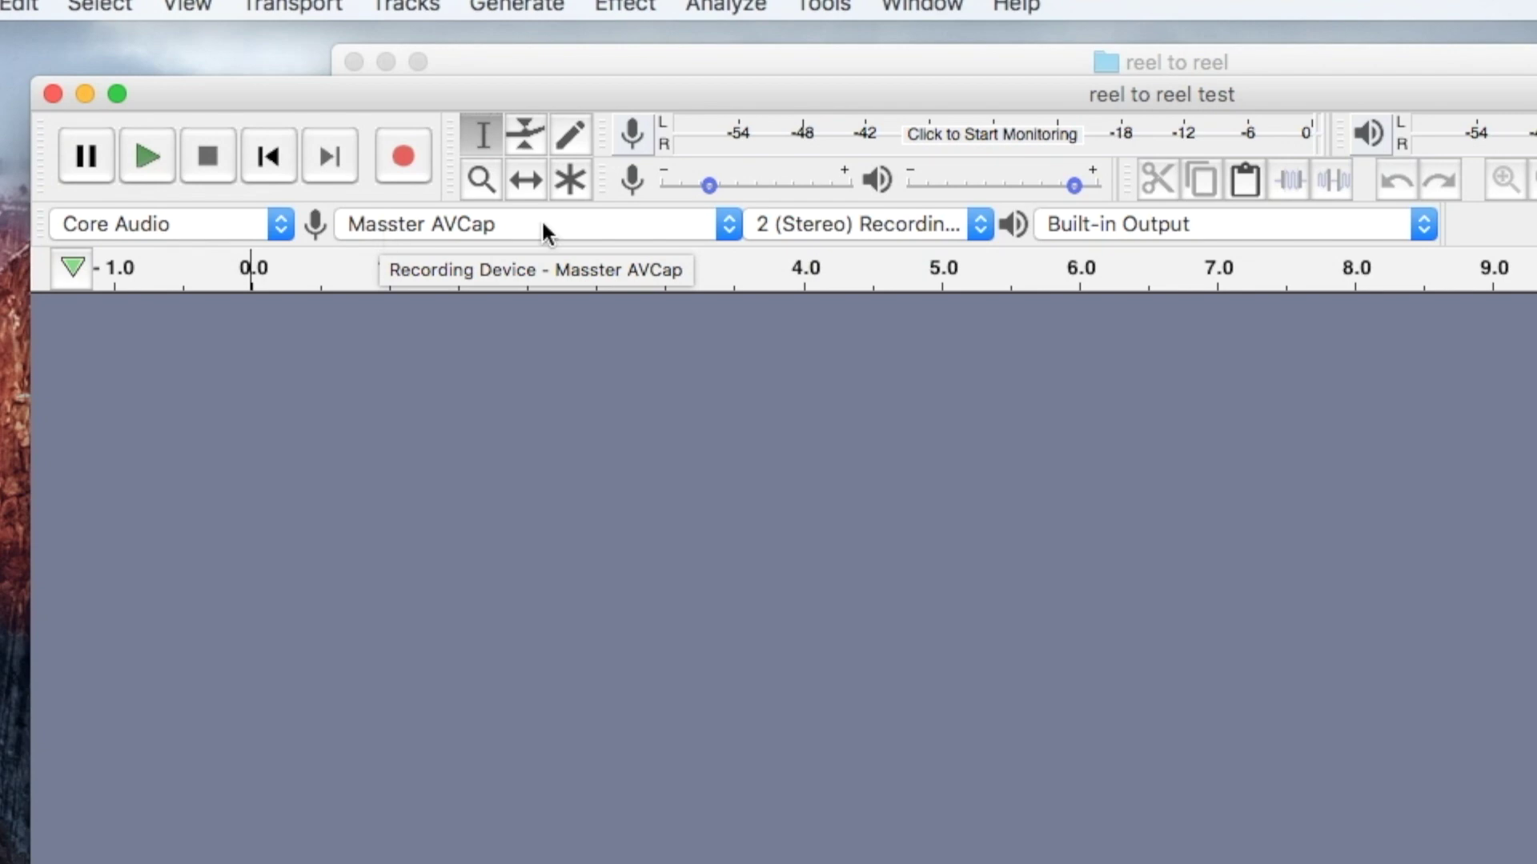
left_click(543, 227)
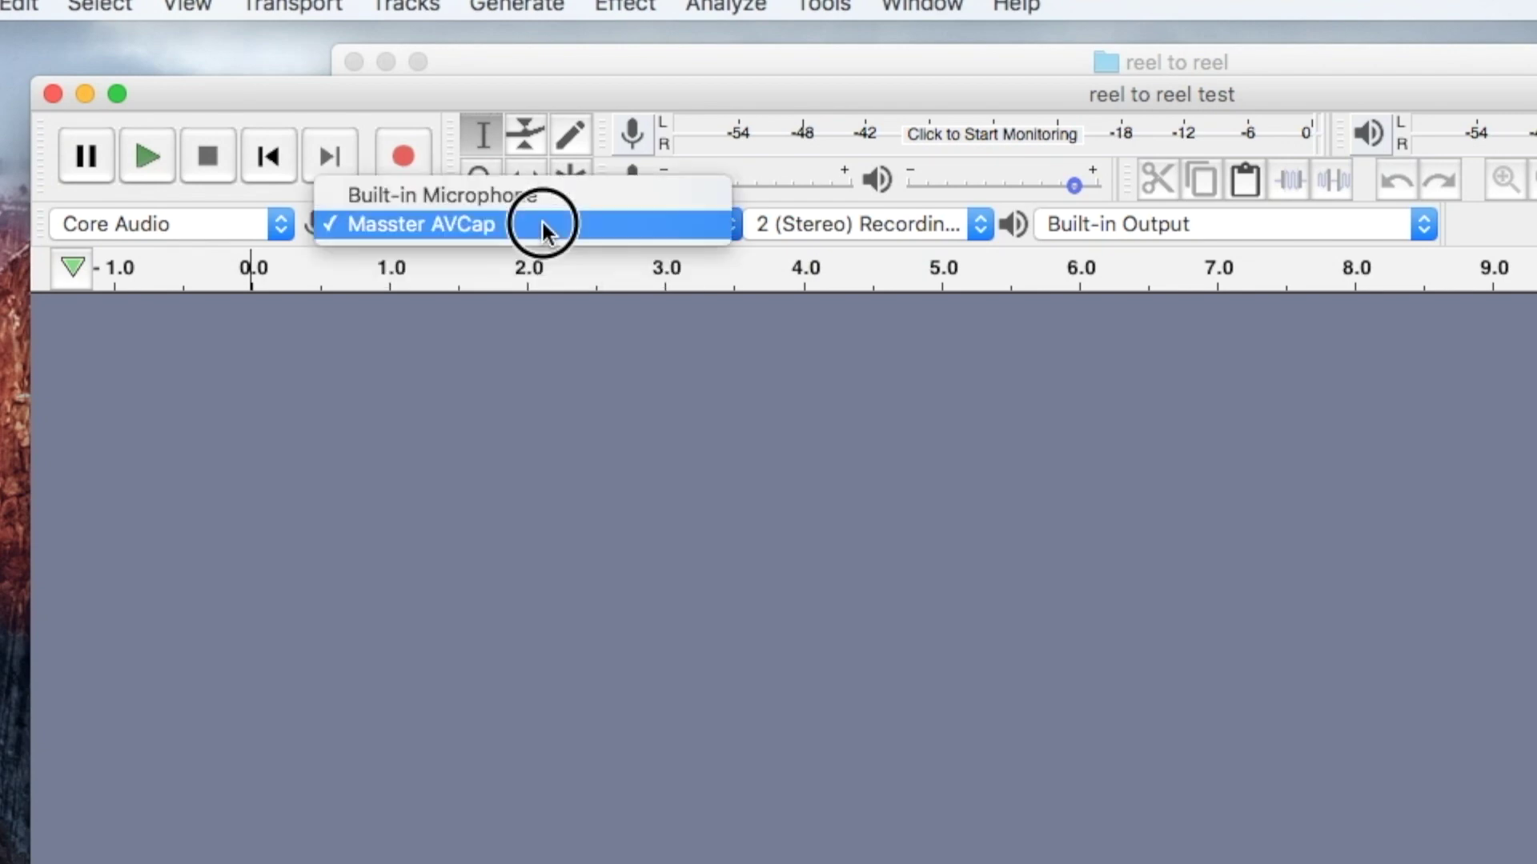
left_click(542, 230)
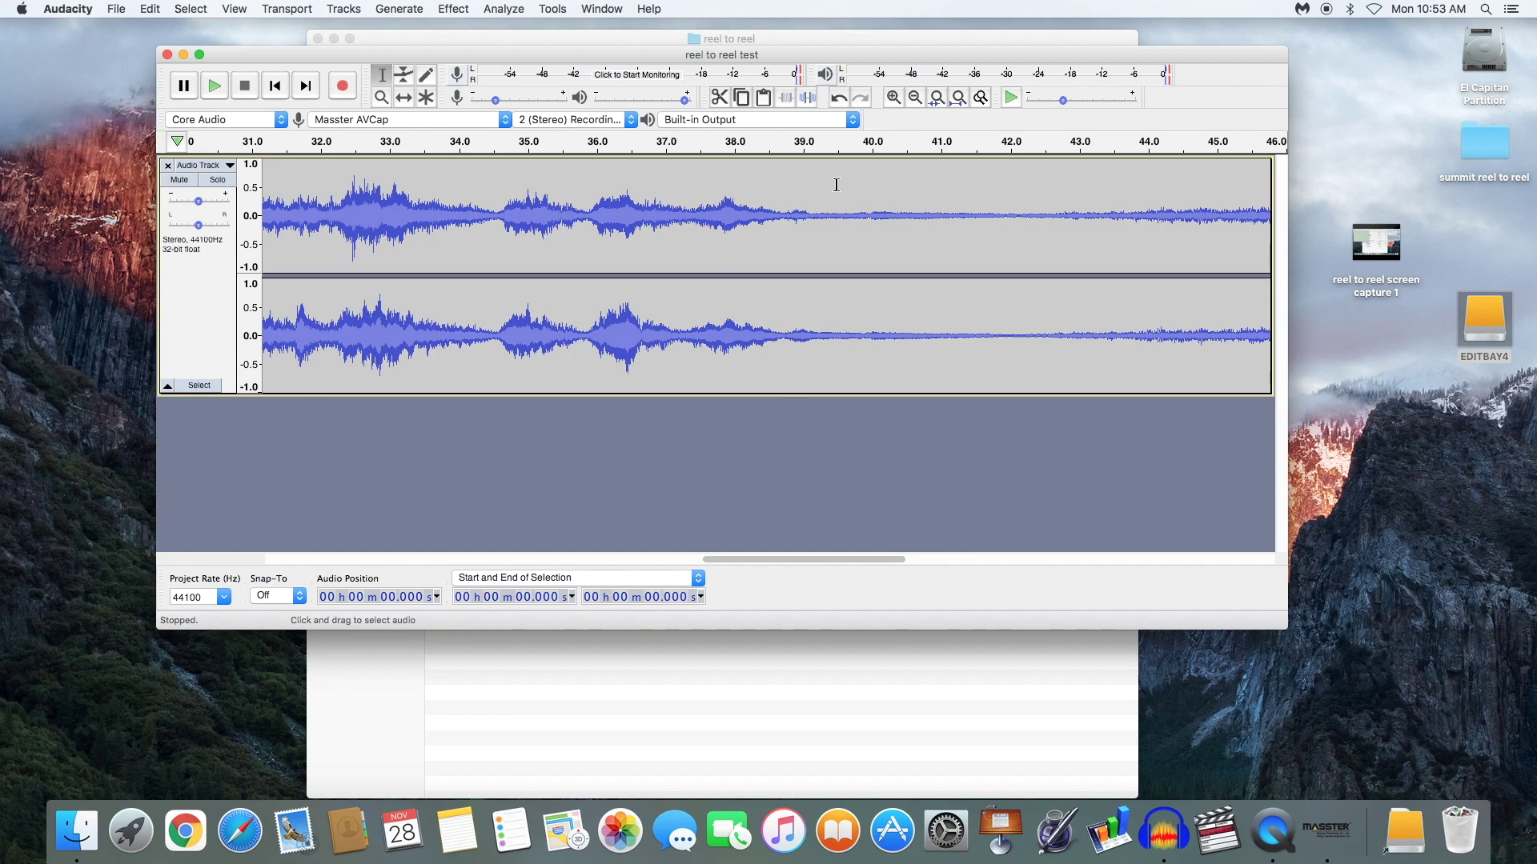
Delete the first 39.5 seconds of audio, from 0 to 39.486 s, and save the project
left_click_drag(837, 194, 217, 227)
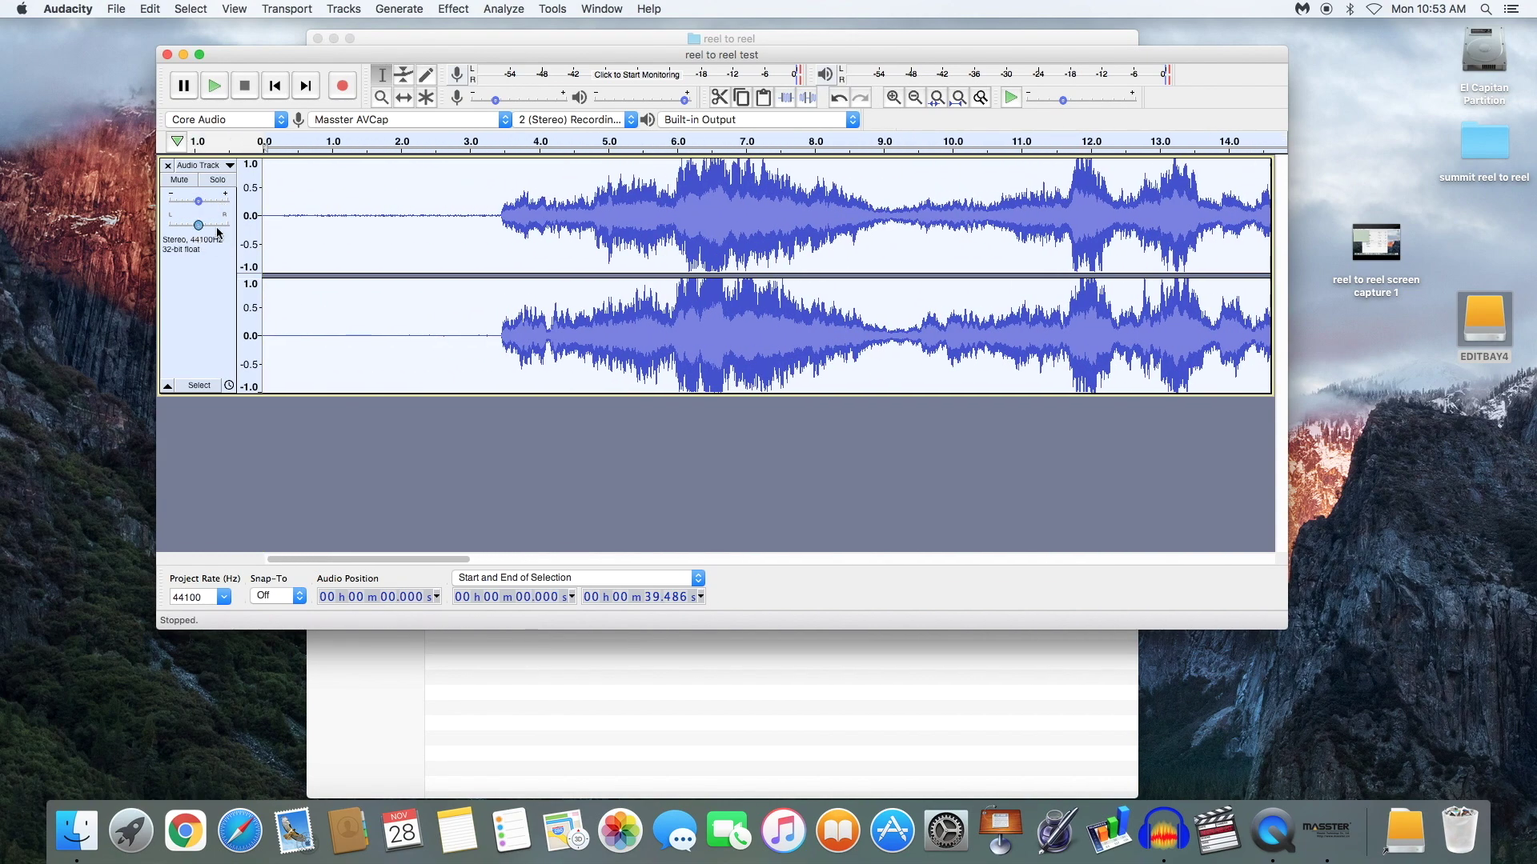
key("Delete")
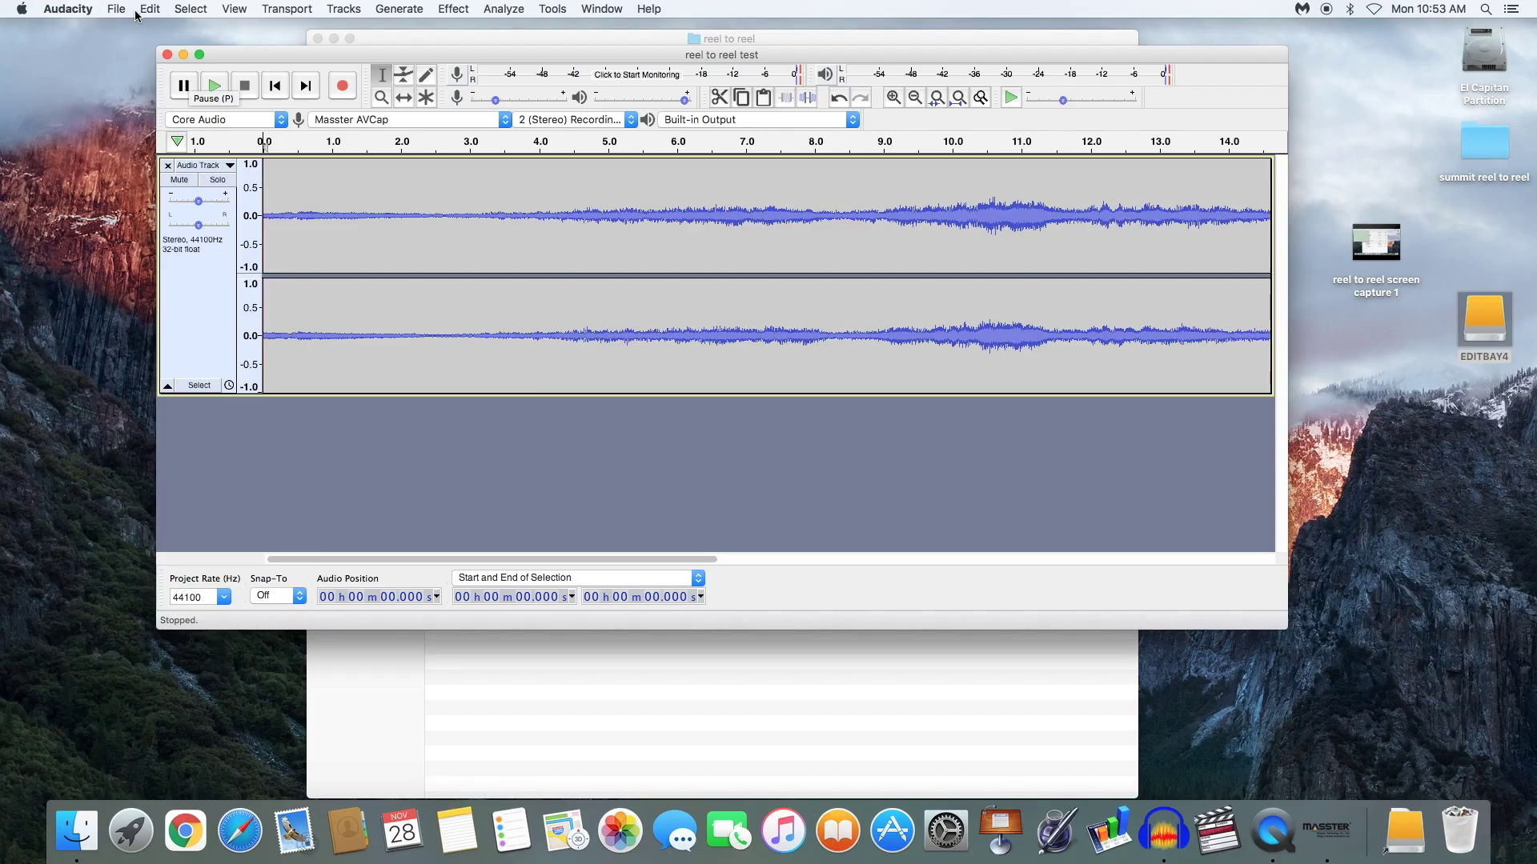
left_click(233, 14)
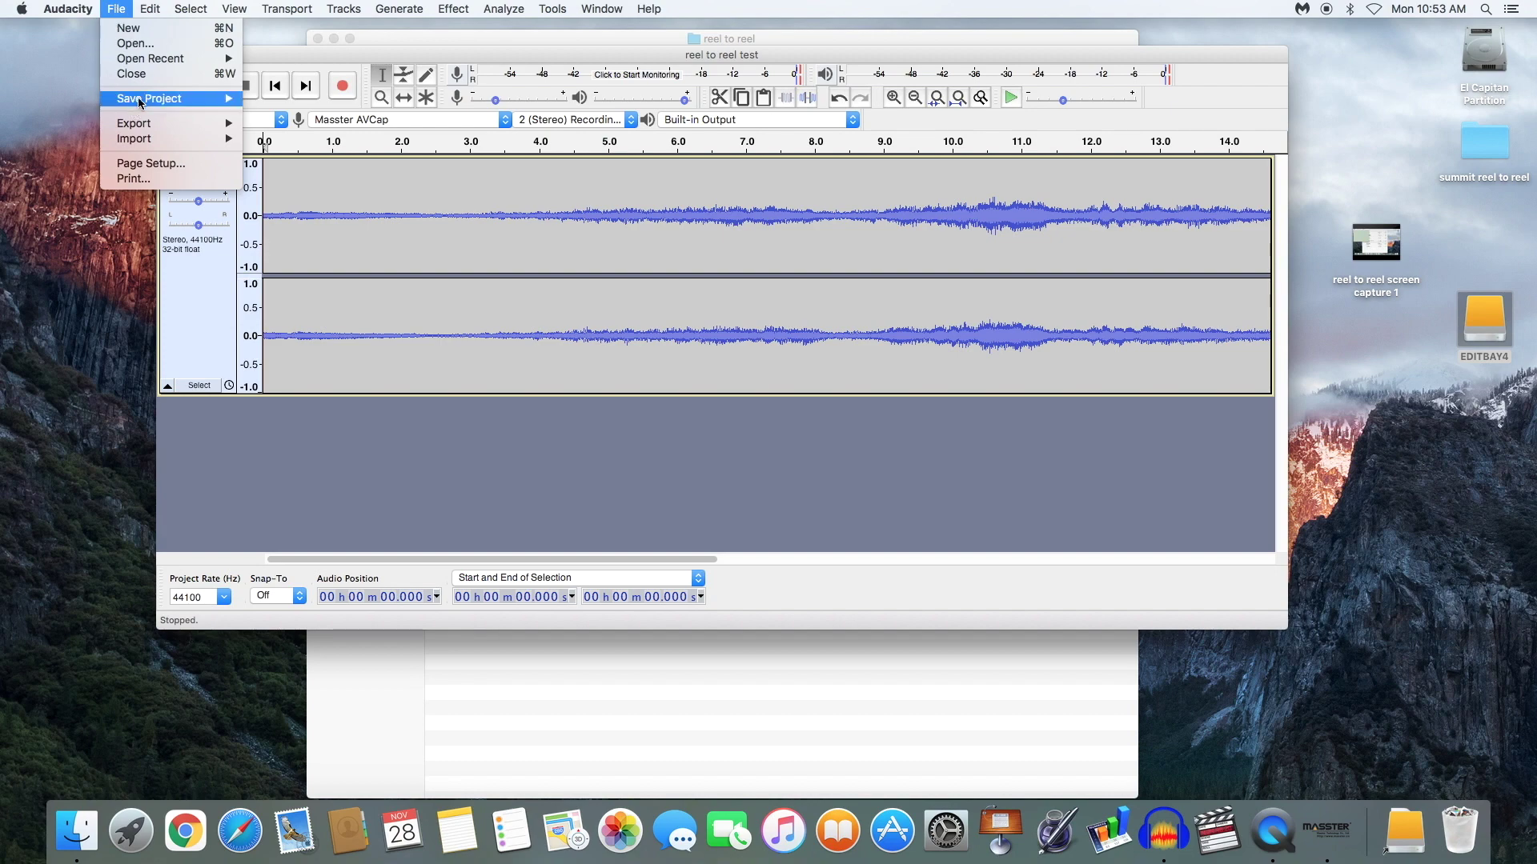
mouse_move(144, 98)
left_click(330, 98)
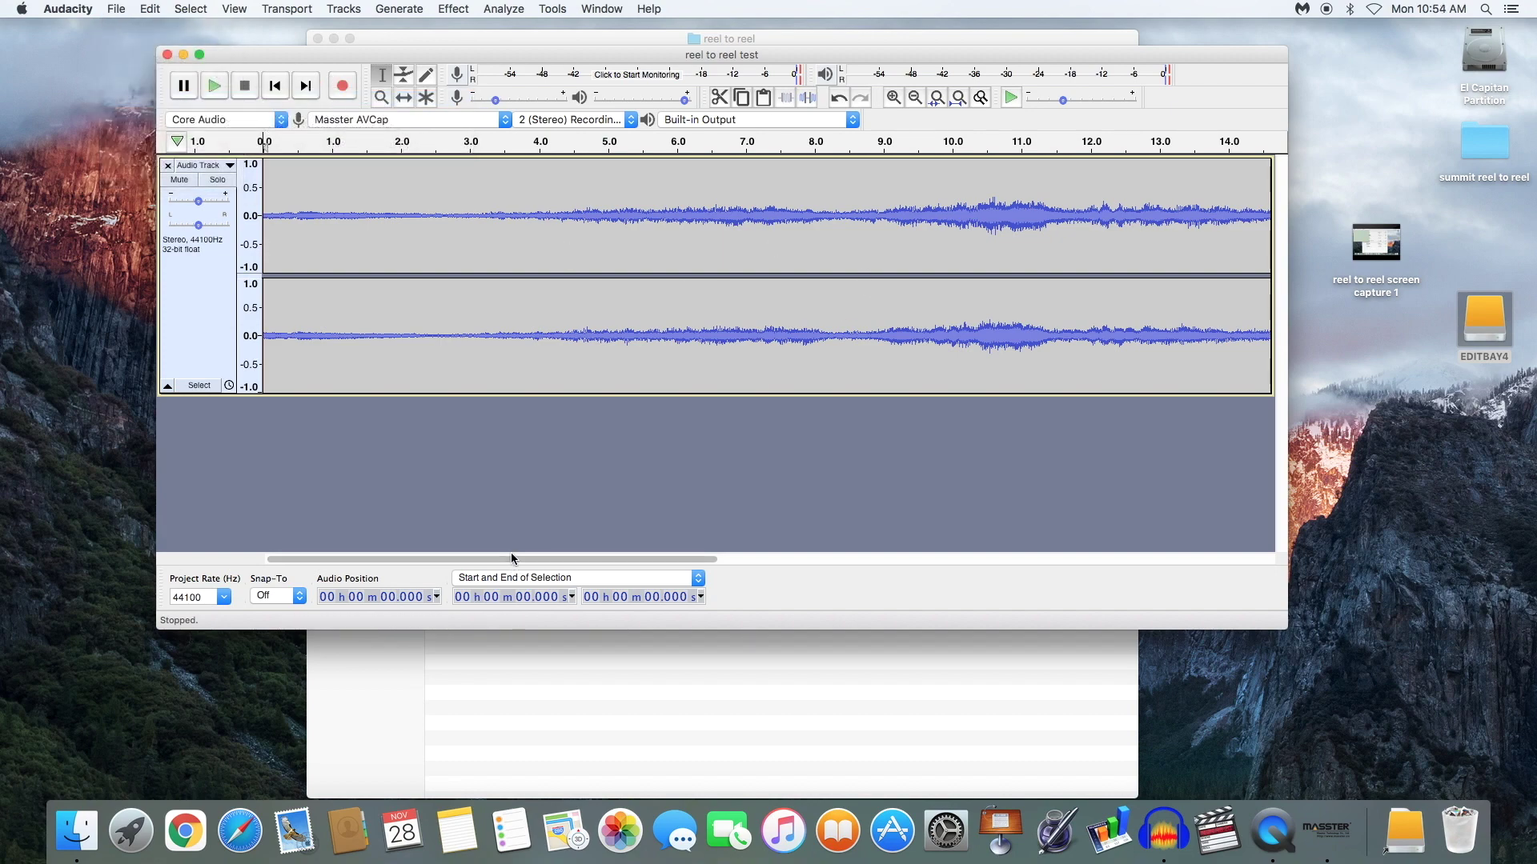
mouse_move(512, 558)
left_mouse_down()
mouse_move(1012, 570)
mouse_move(450, 564)
mouse_move(439, 480)
left_mouse_up()
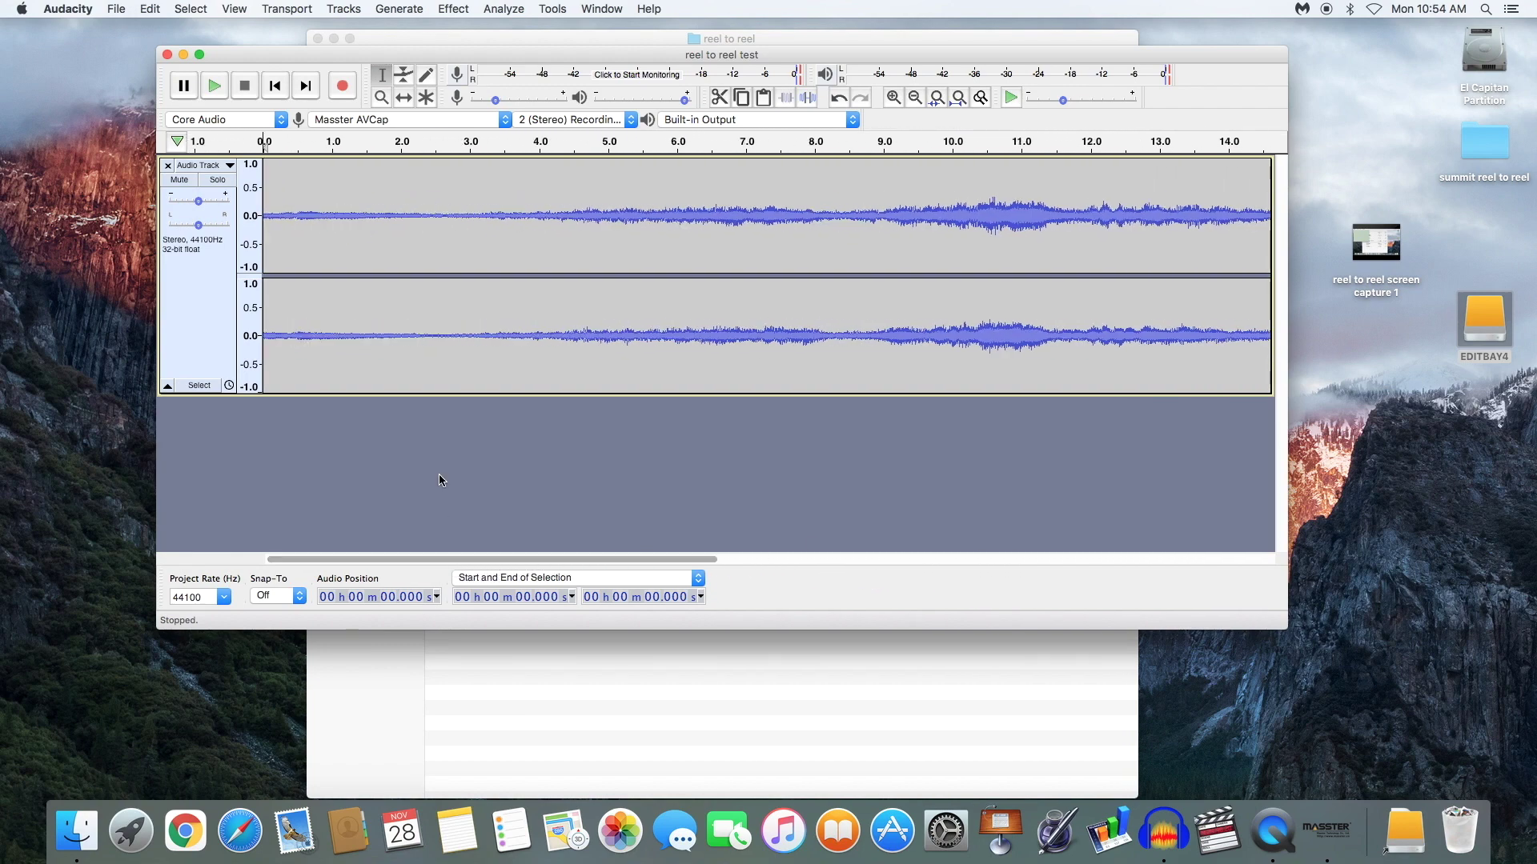
Select all audio and amplify it by 8.546 dB with Allow clipping unchecked
left_click(192, 10)
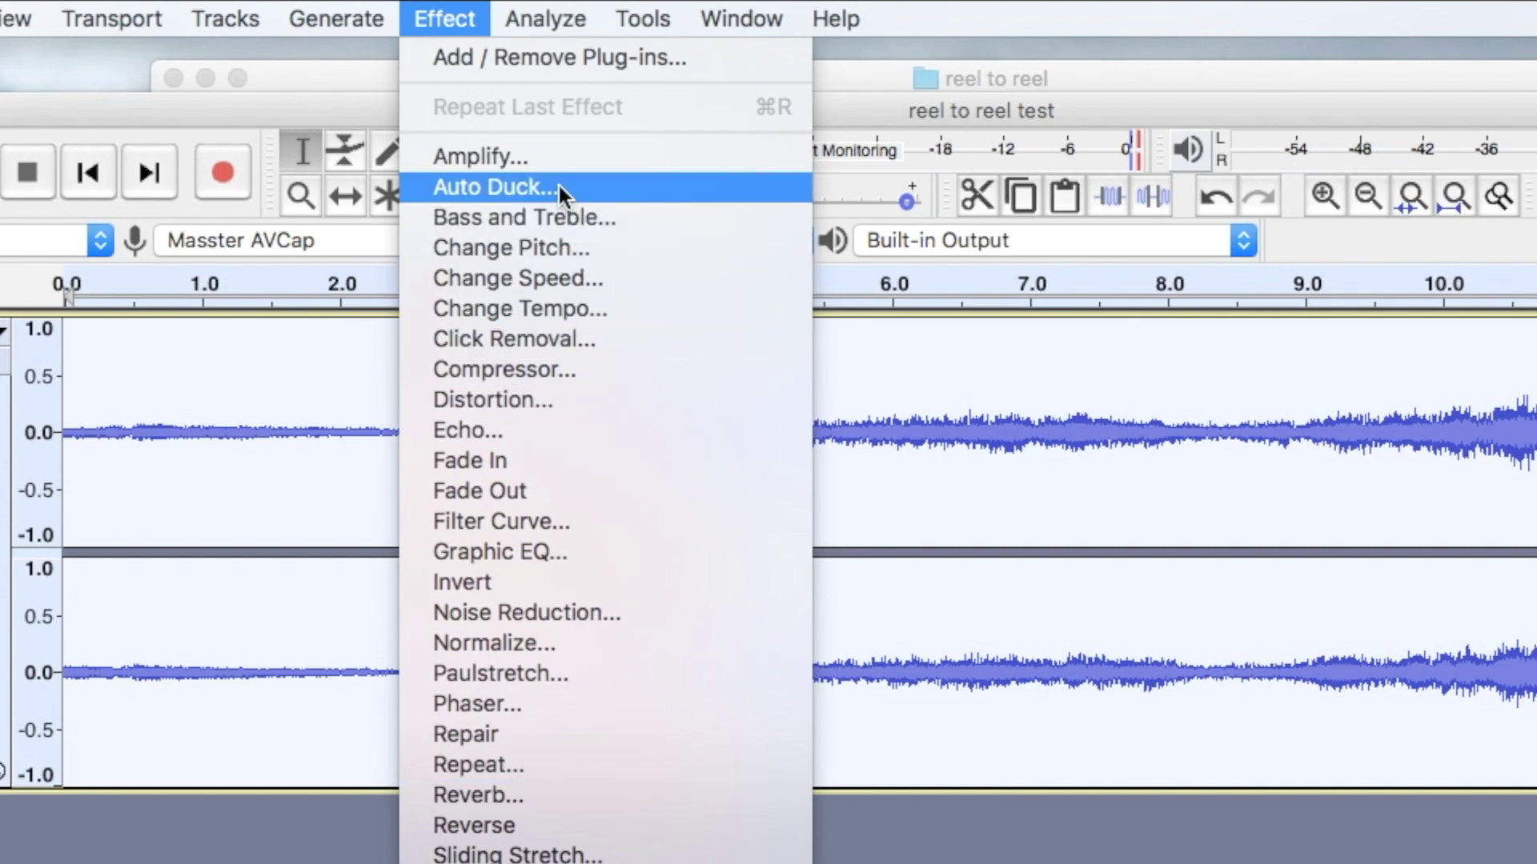
left_click(545, 159)
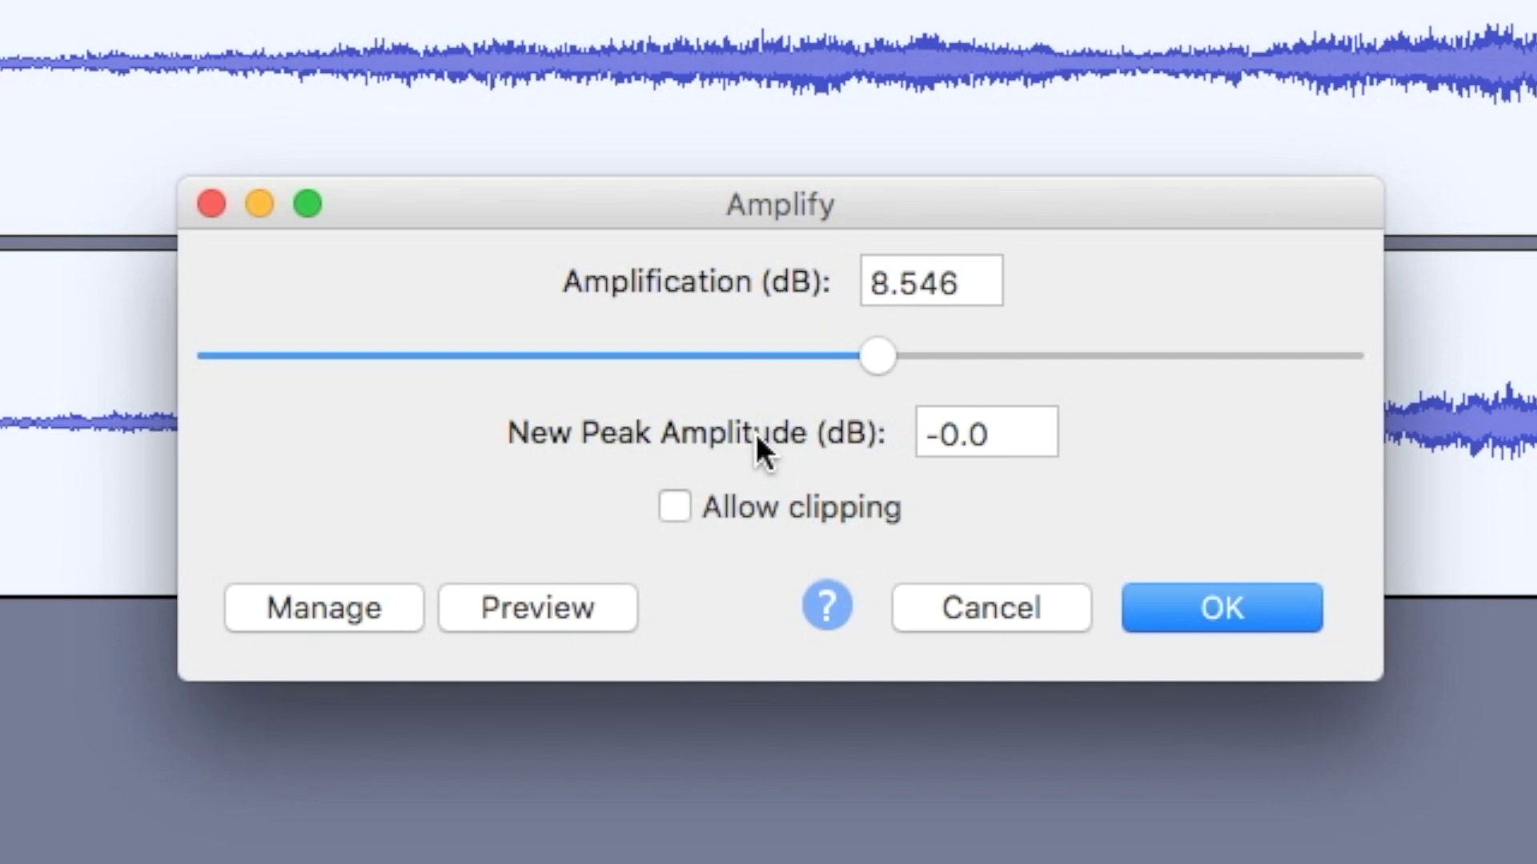
left_click(674, 504)
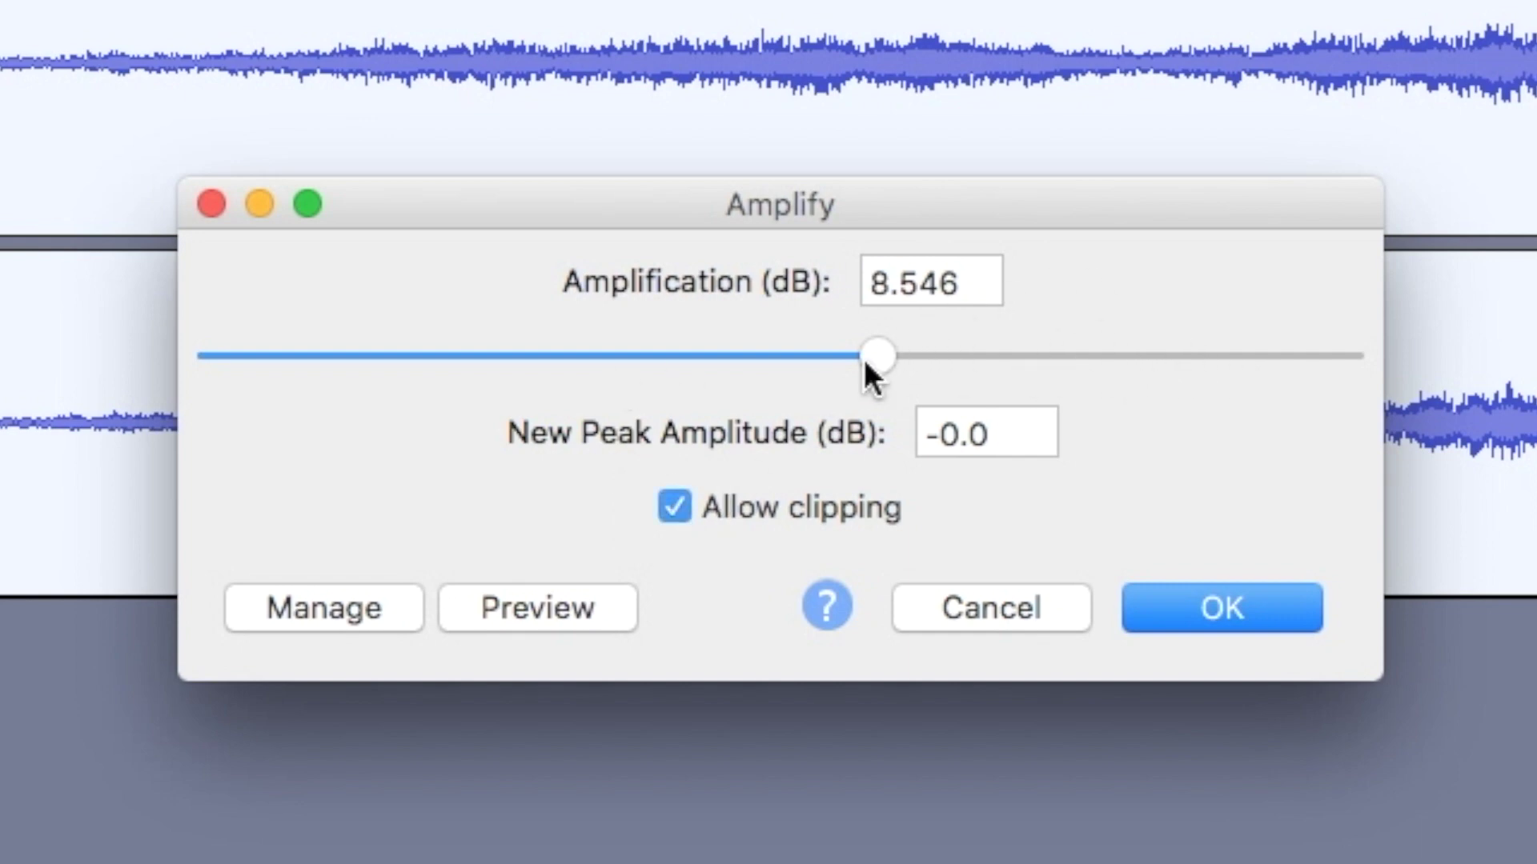
left_click_drag(876, 357, 1077, 357)
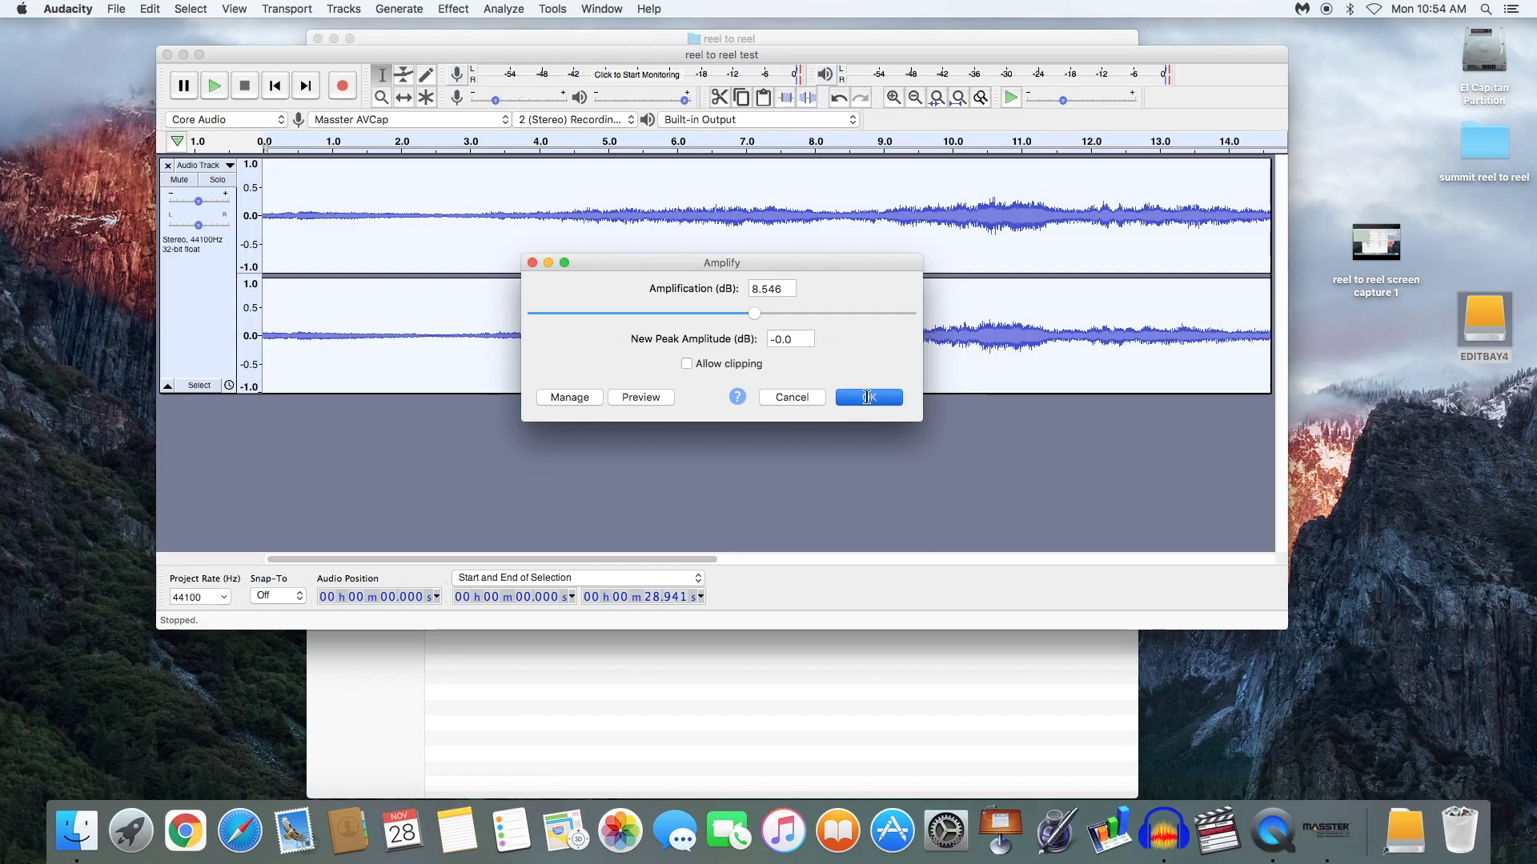
left_click(1212, 608)
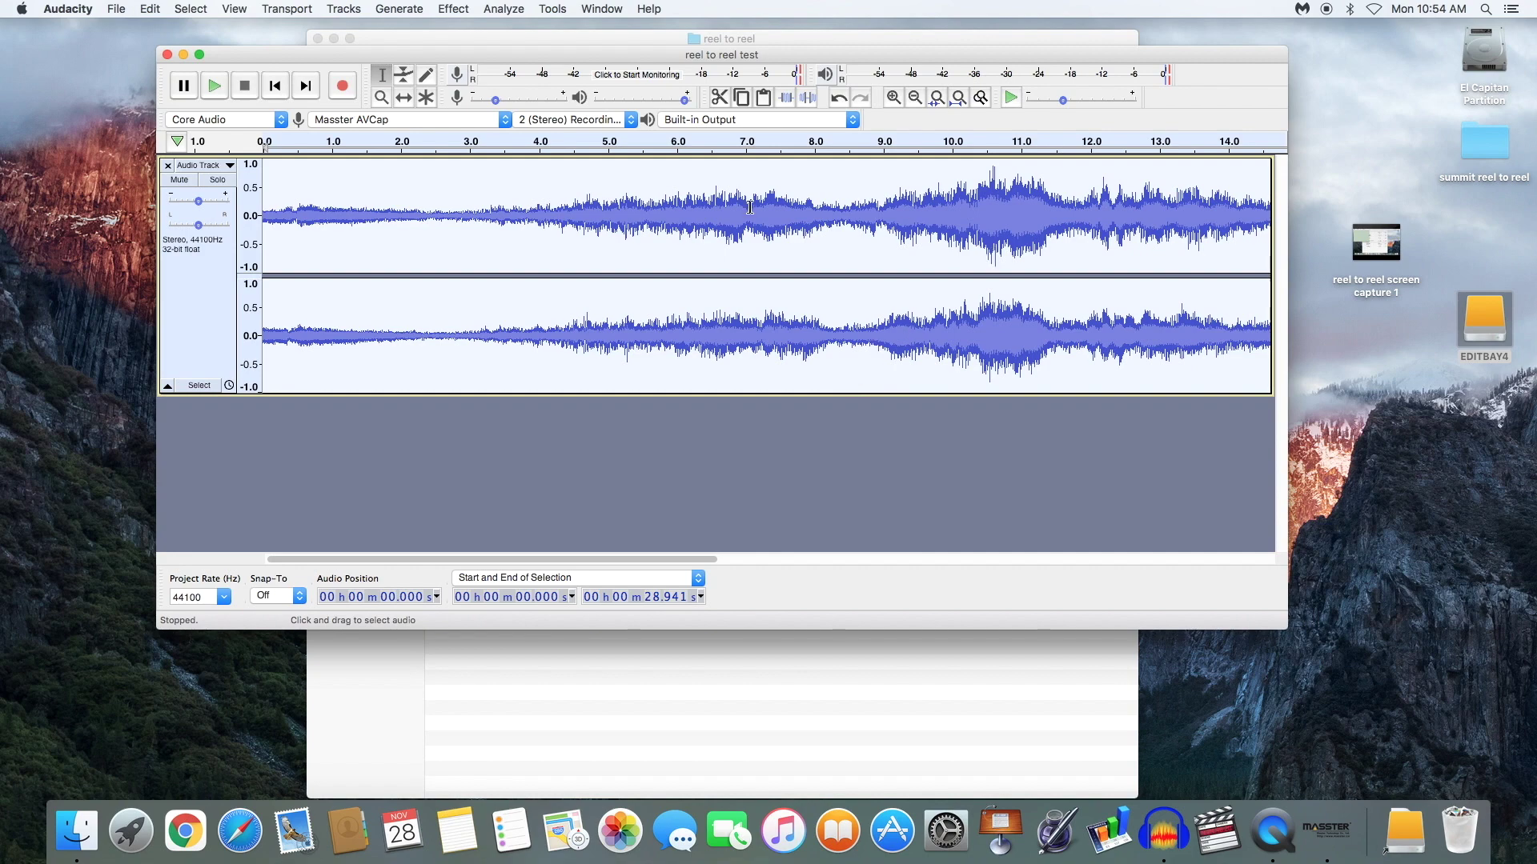
left_click(477, 213)
key("space")
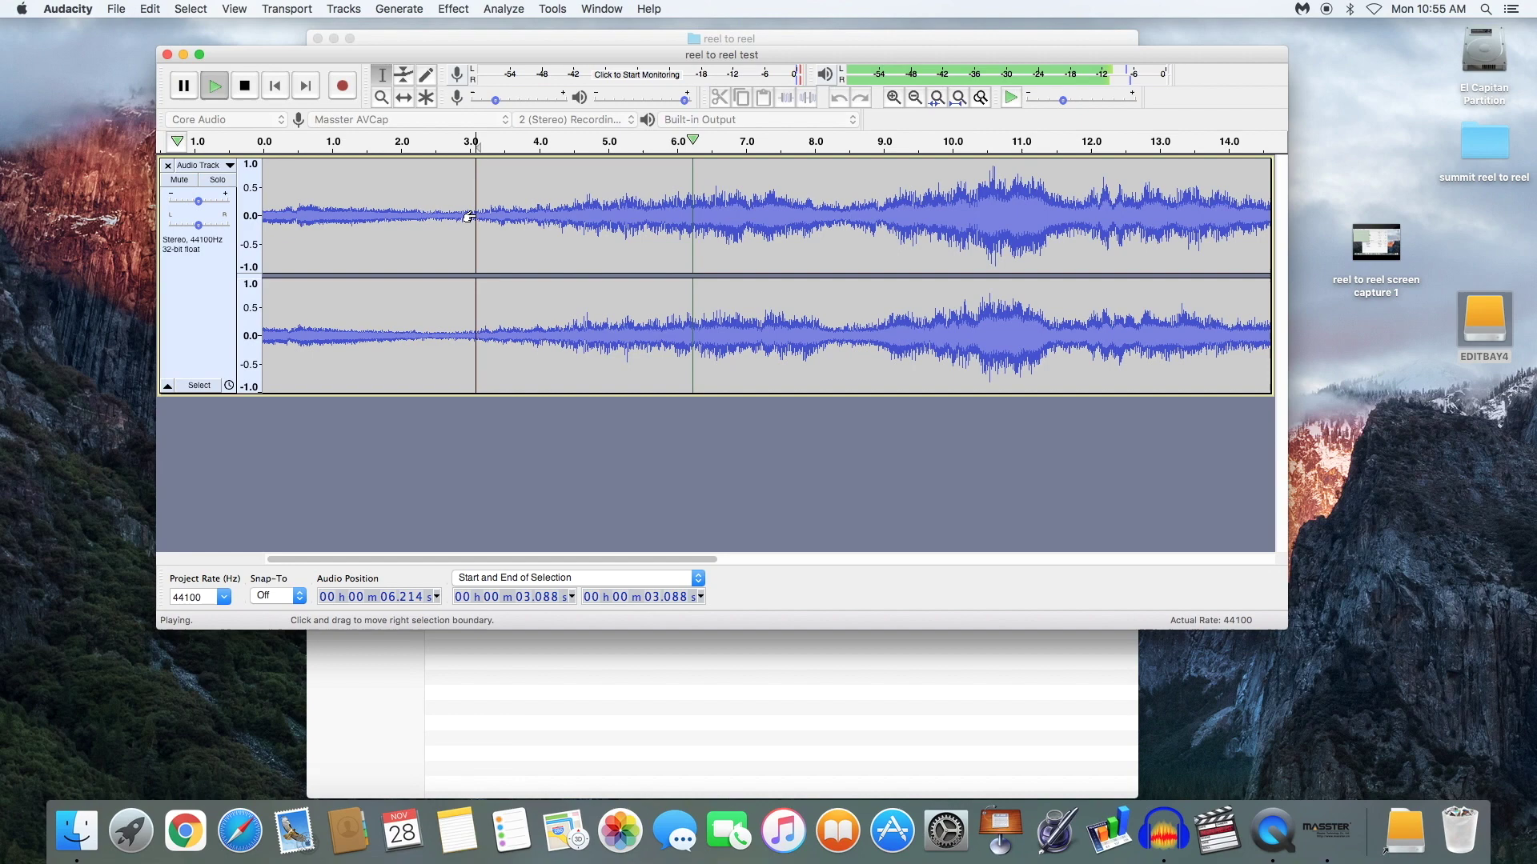
key("space")
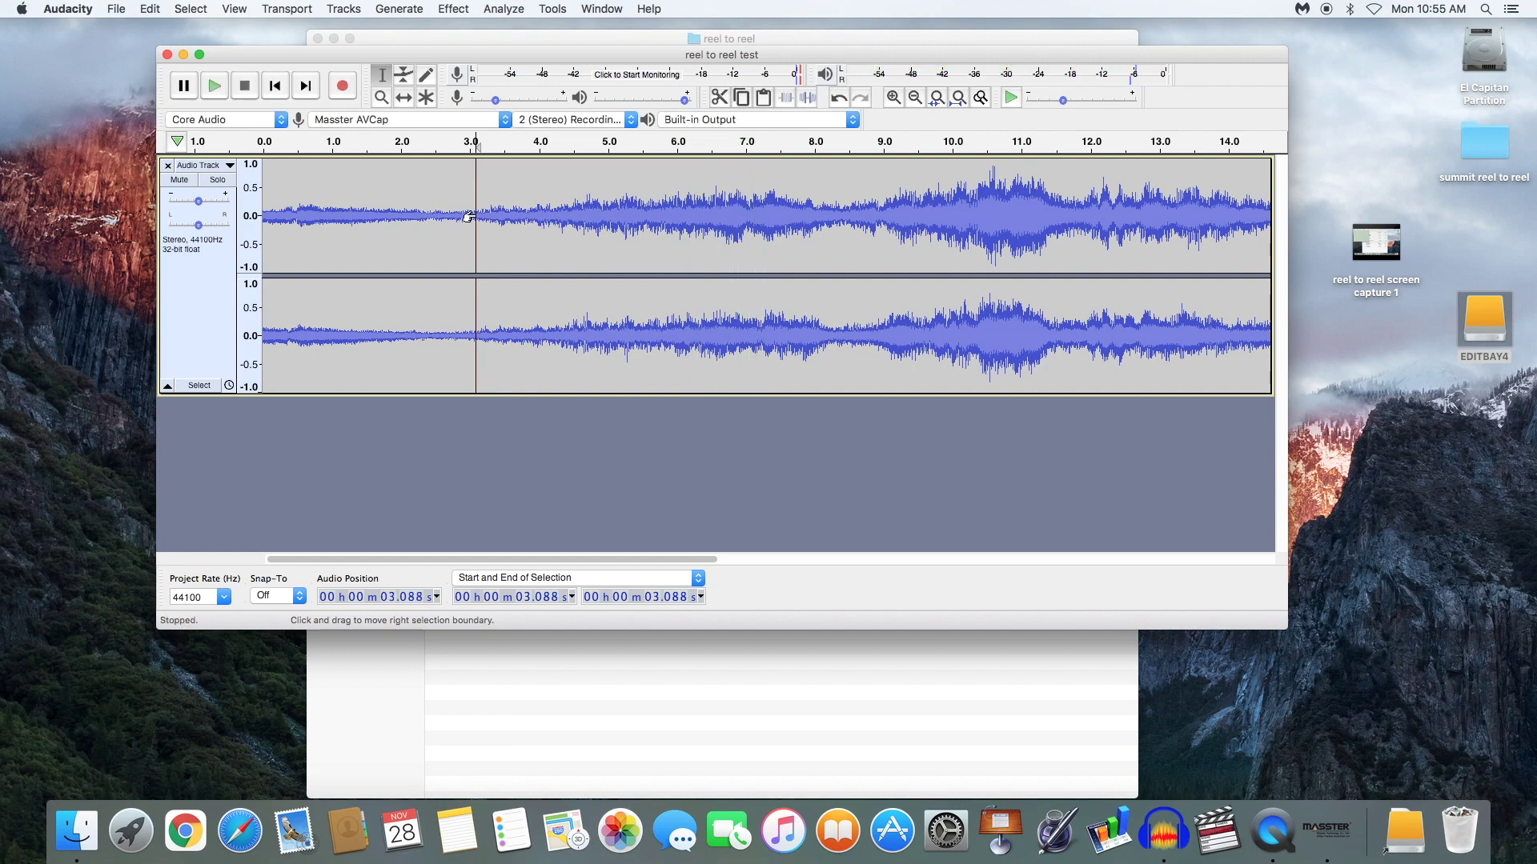
left_click(454, 10)
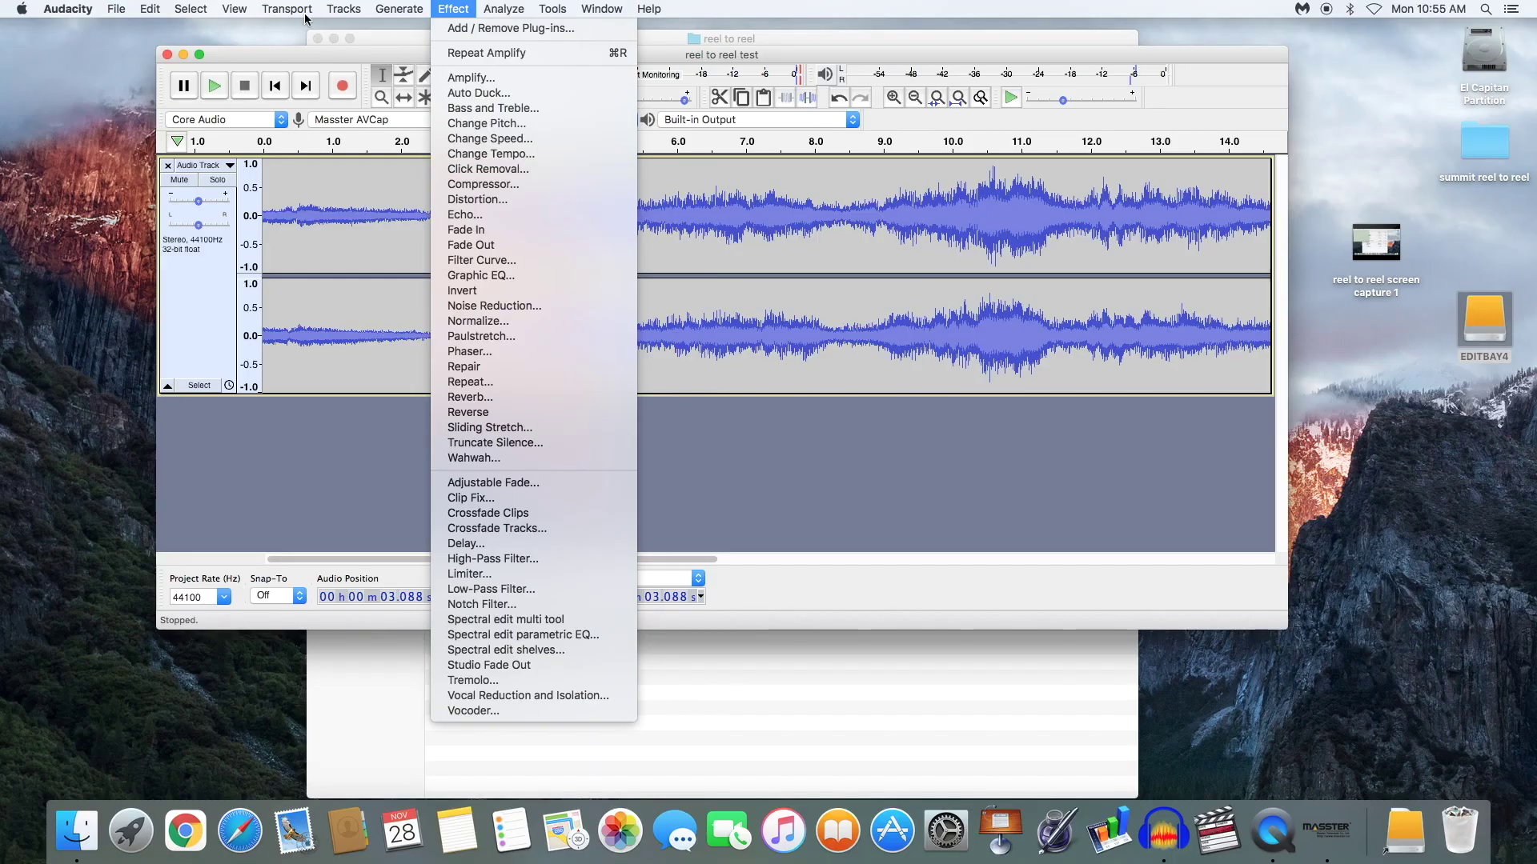
Save the 'reel to reel test' project
mouse_move(340, 19)
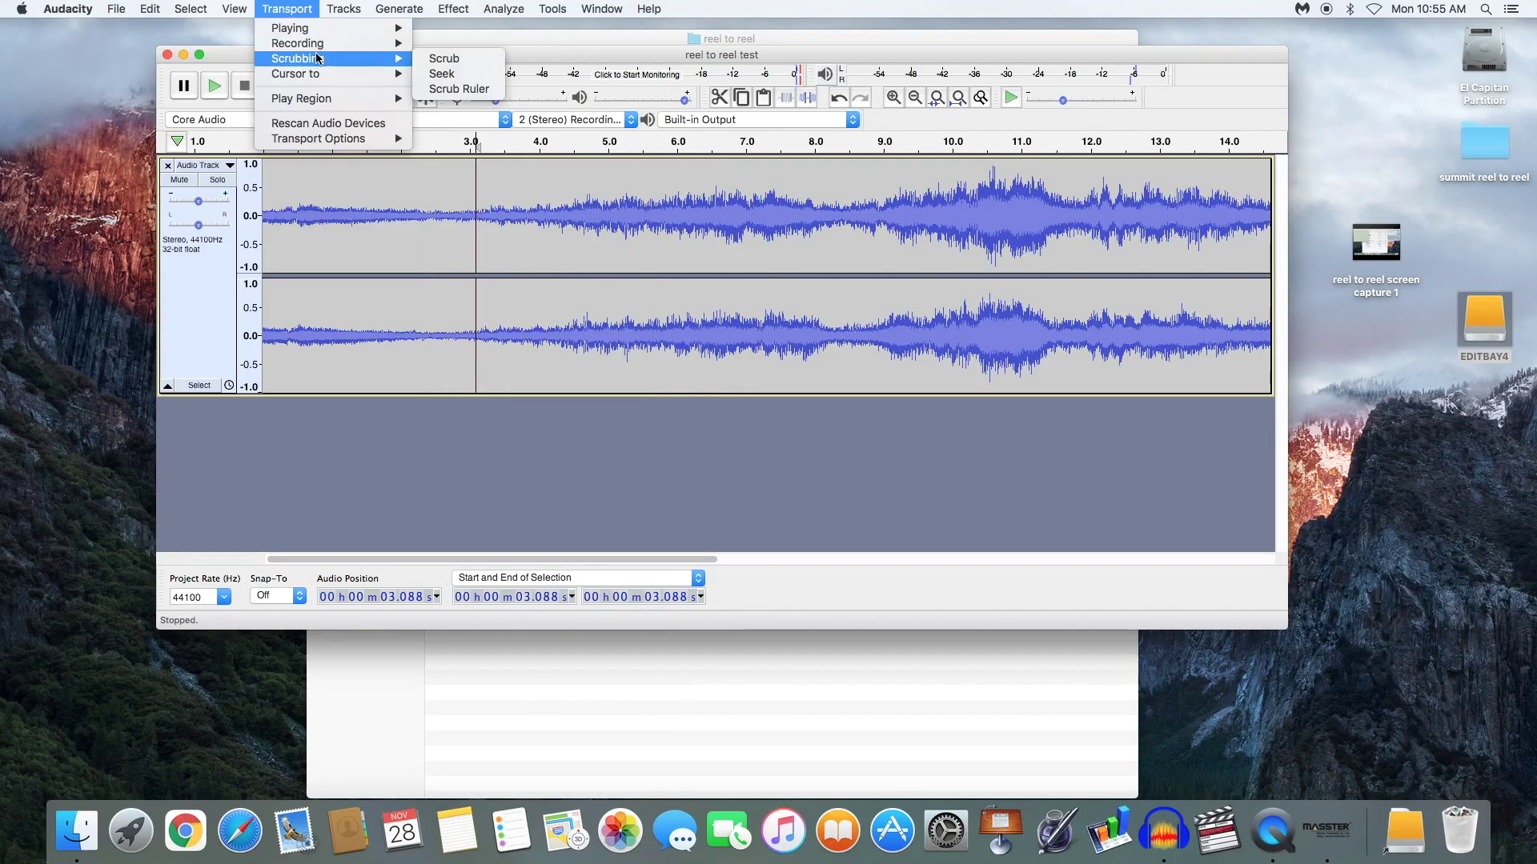
left_click(215, 66)
left_click(116, 9)
mouse_move(155, 100)
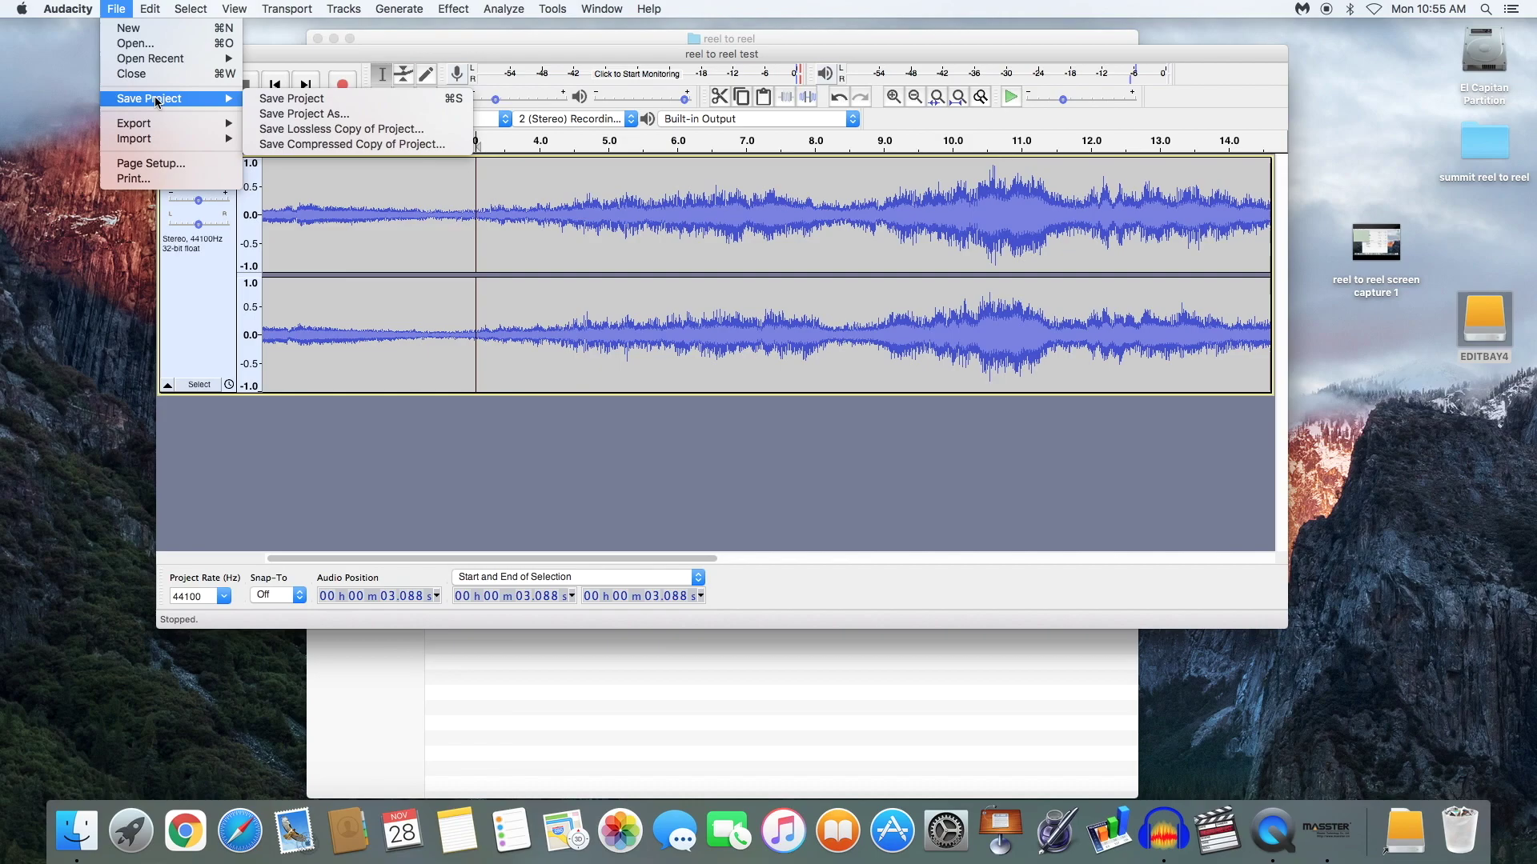
left_click(305, 97)
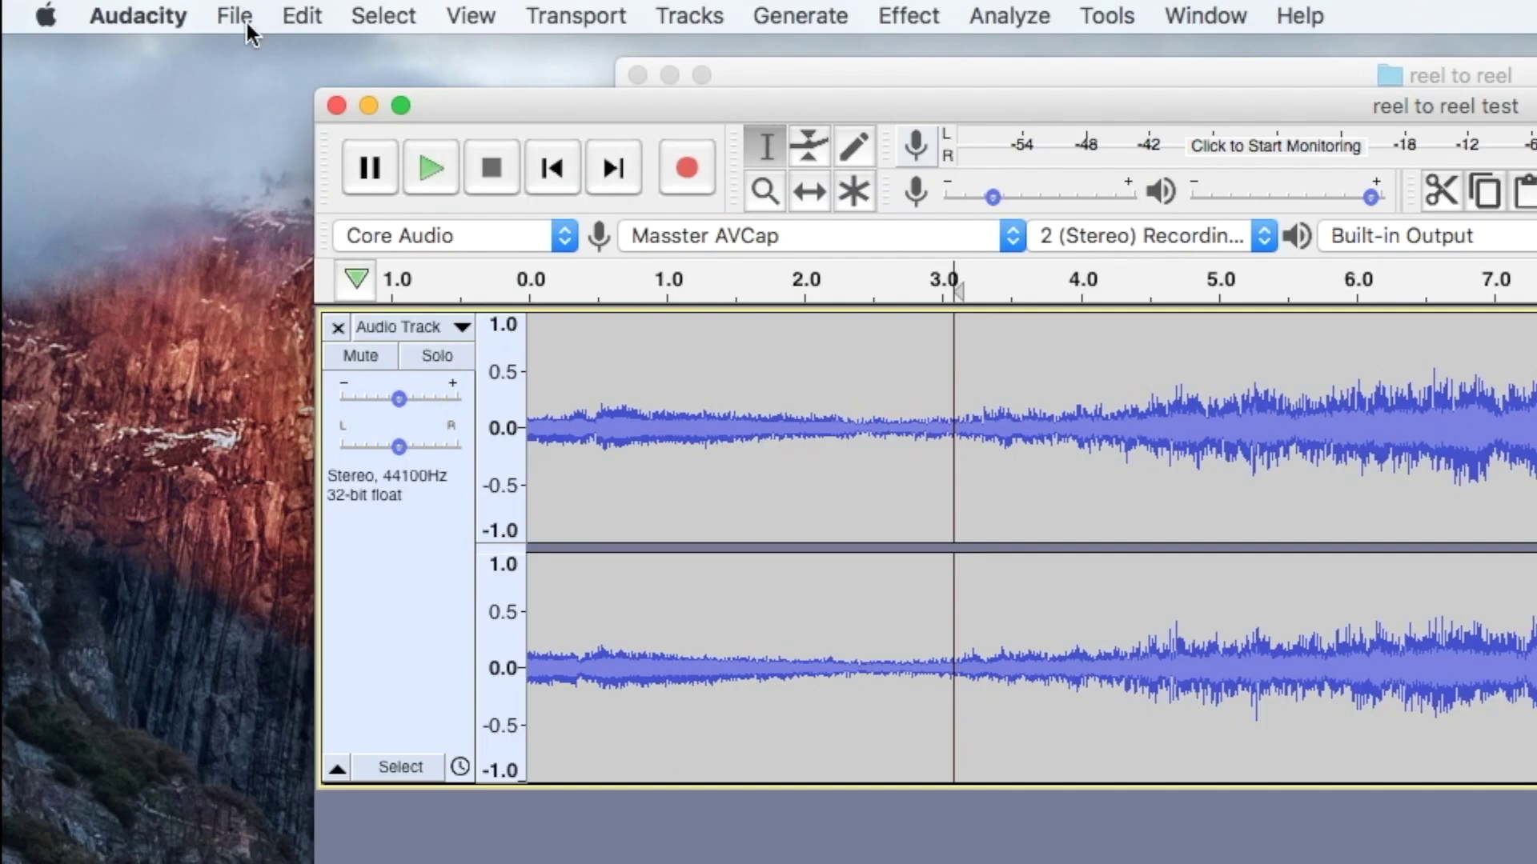
Bring up the MP3 export for the audio, named 'reel to reel test'
left_click(246, 14)
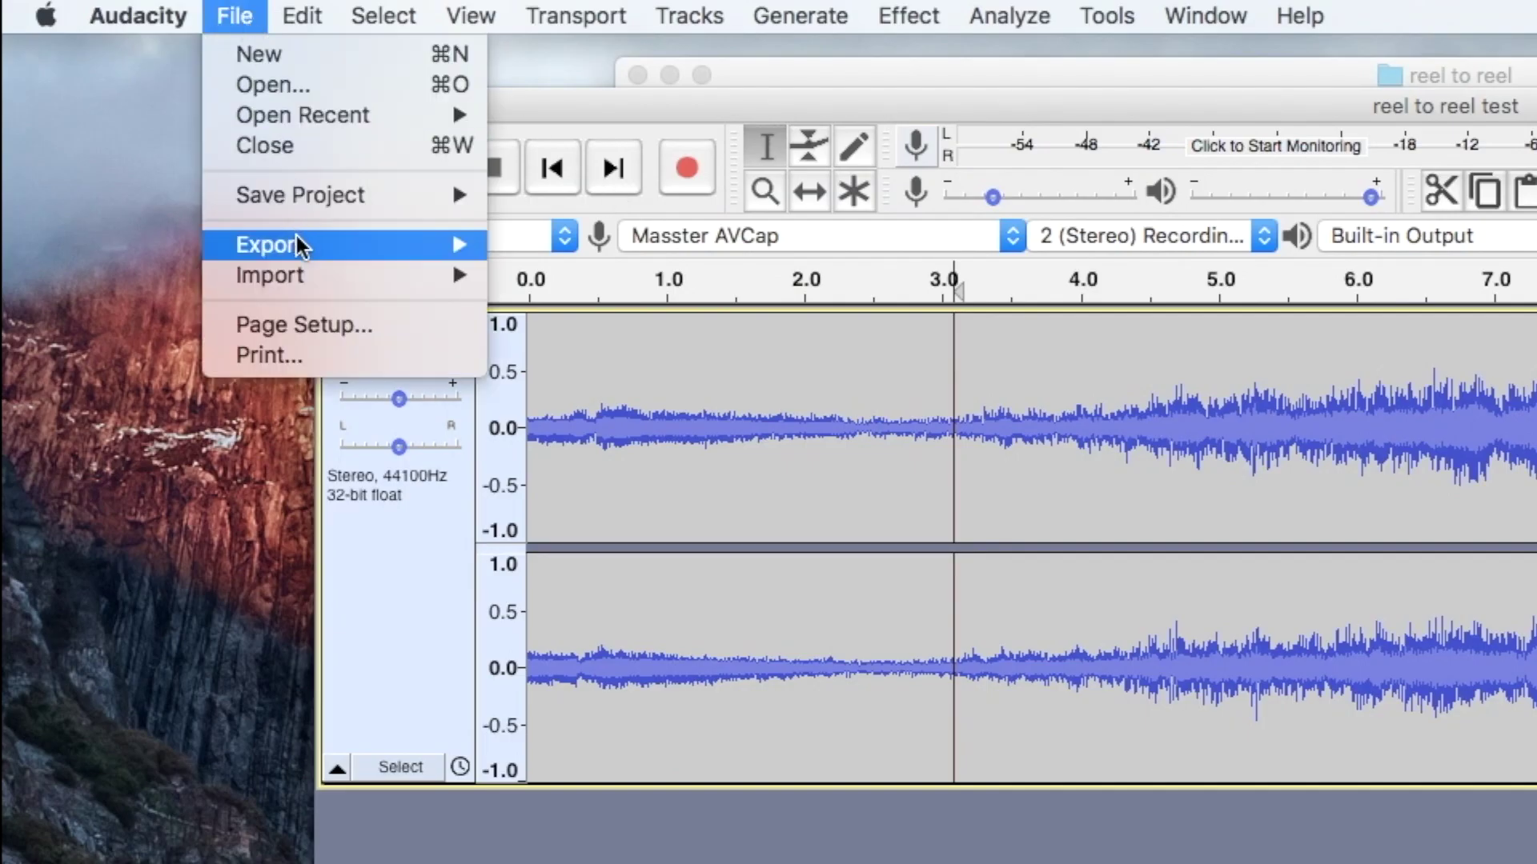
mouse_move(302, 238)
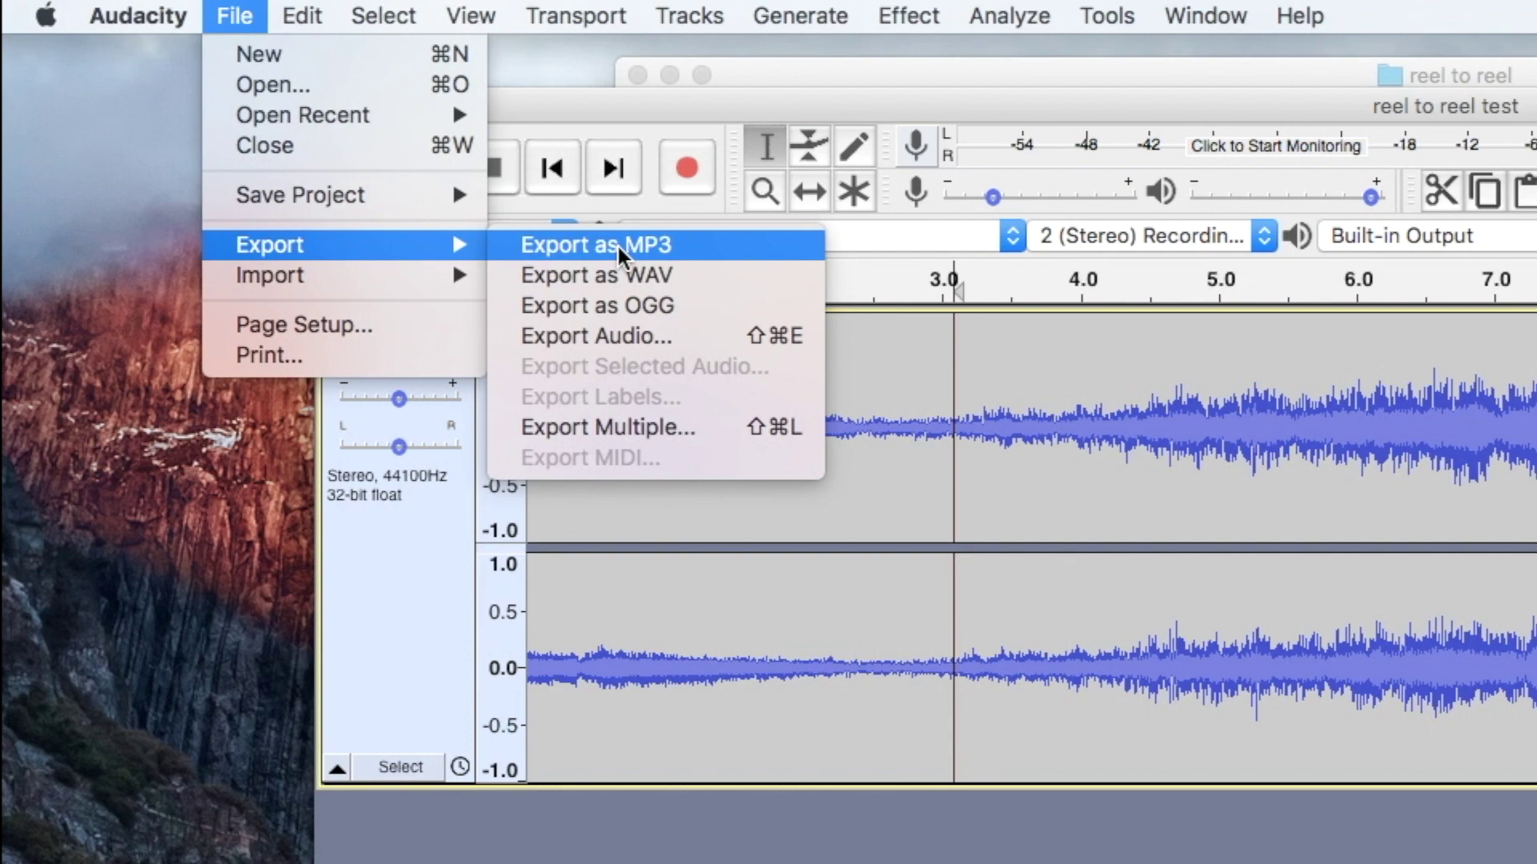
left_click(619, 247)
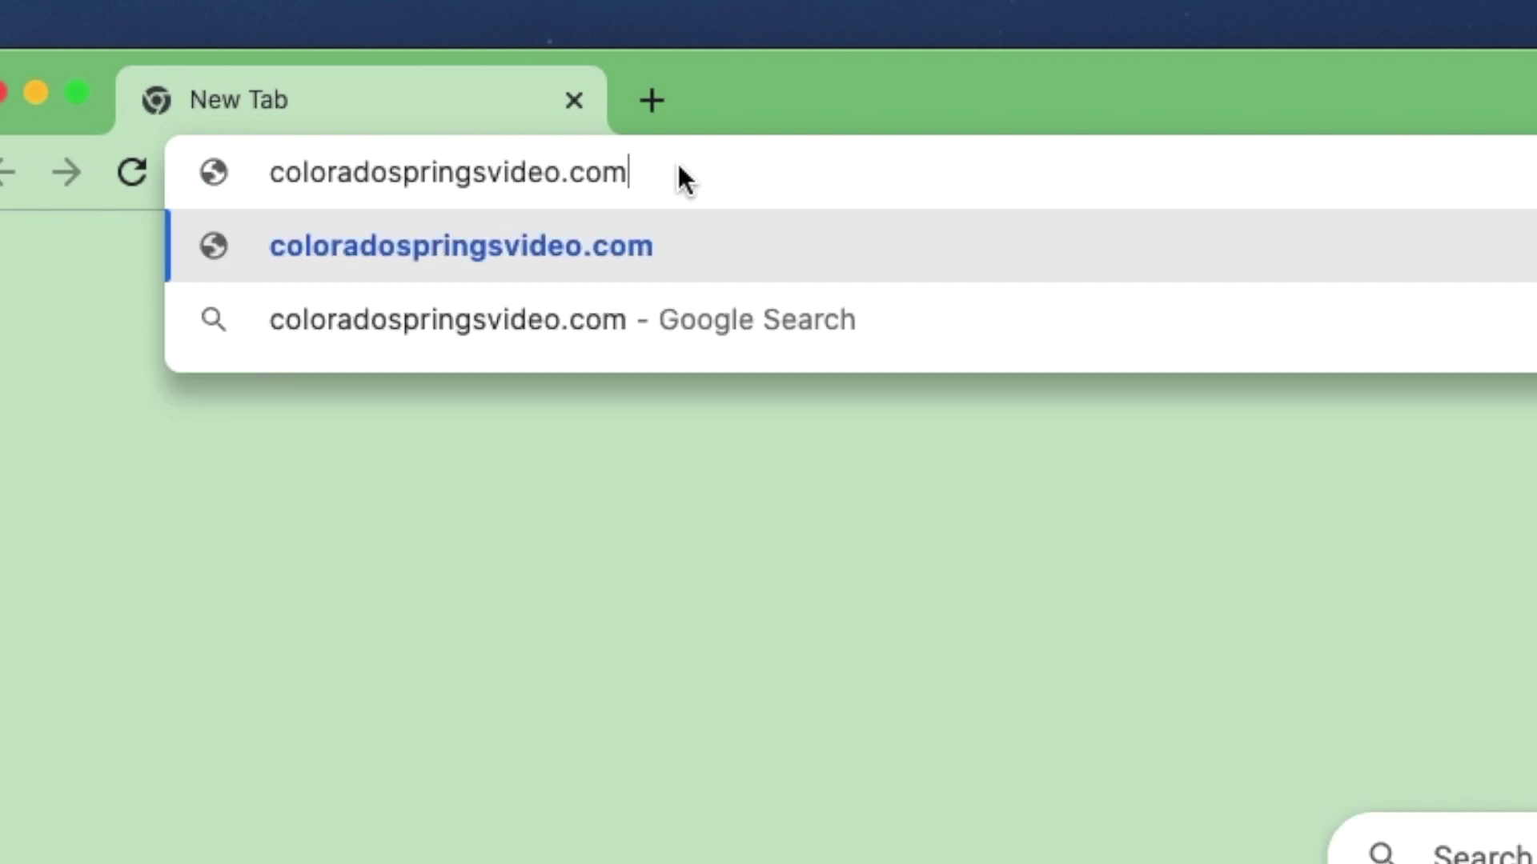
Load coloradospringsvideo.com and scroll down the Digital Media Transfers page to its order form
key("Return")
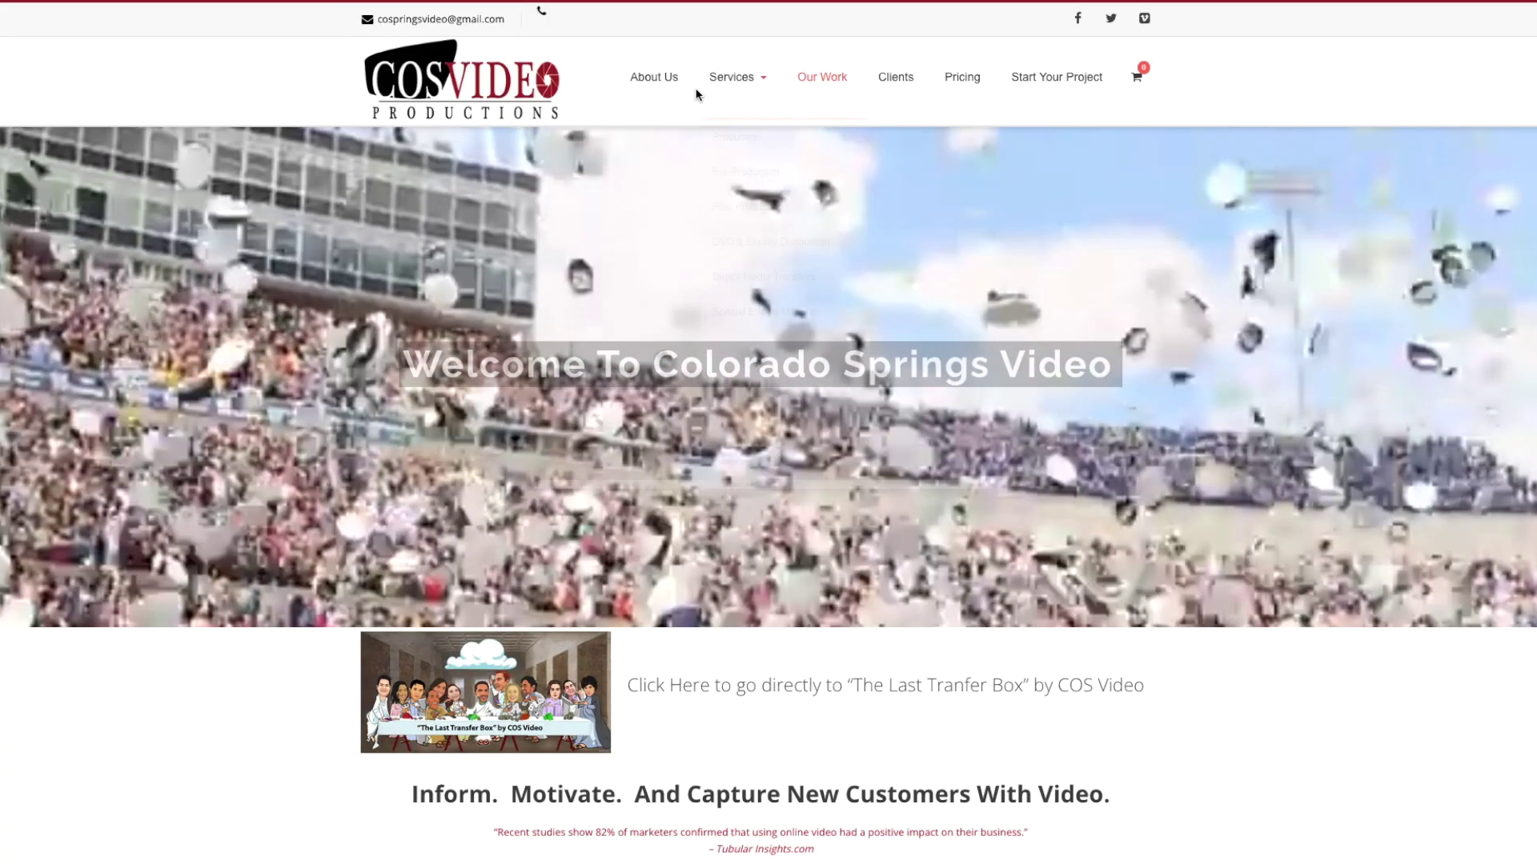
mouse_move(723, 77)
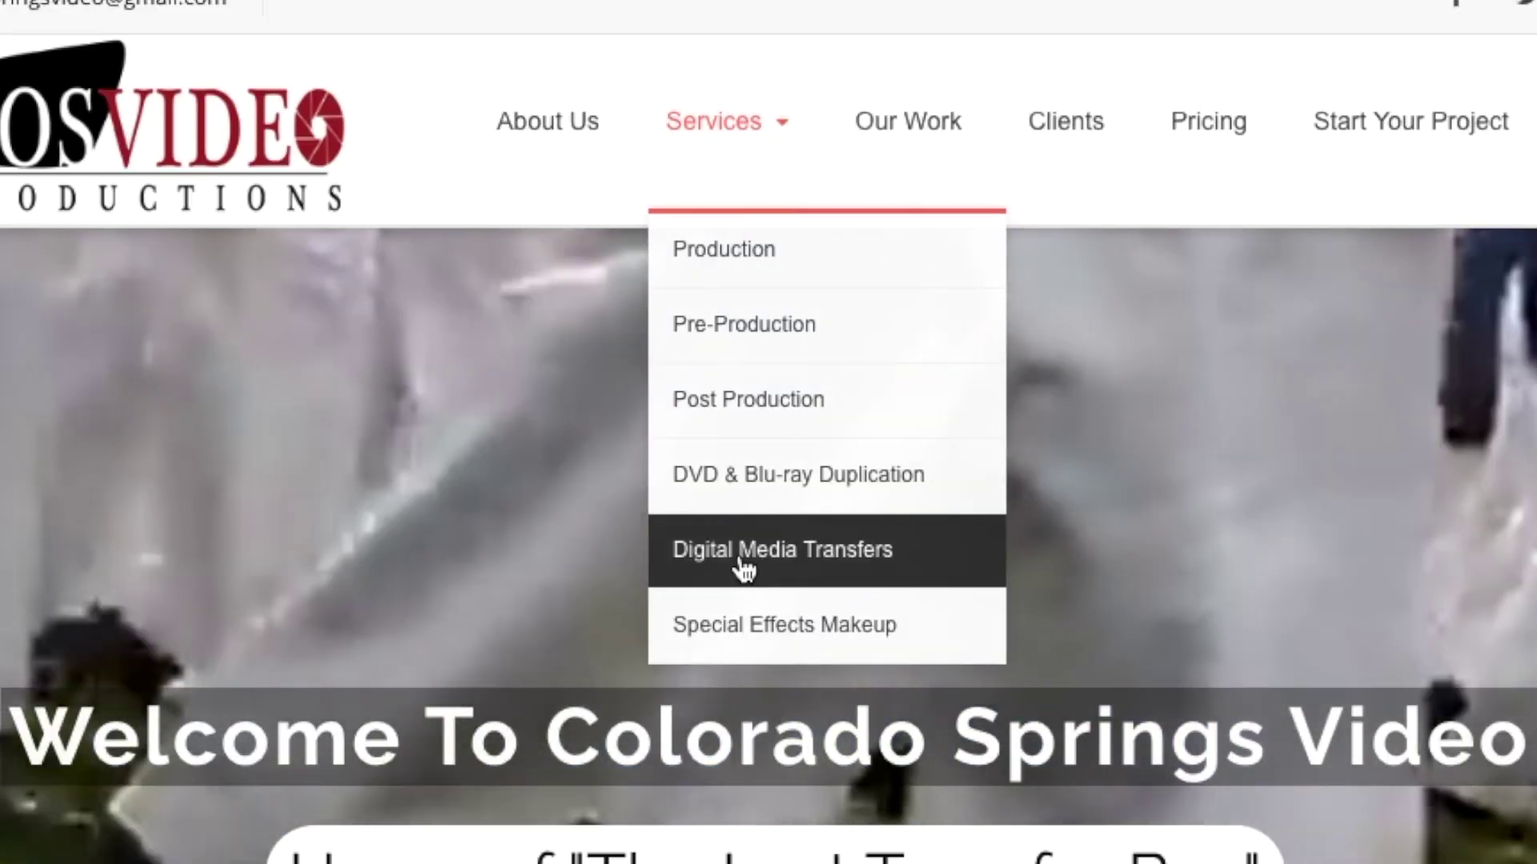
left_click(744, 552)
scroll(745, 570, "down", 15)
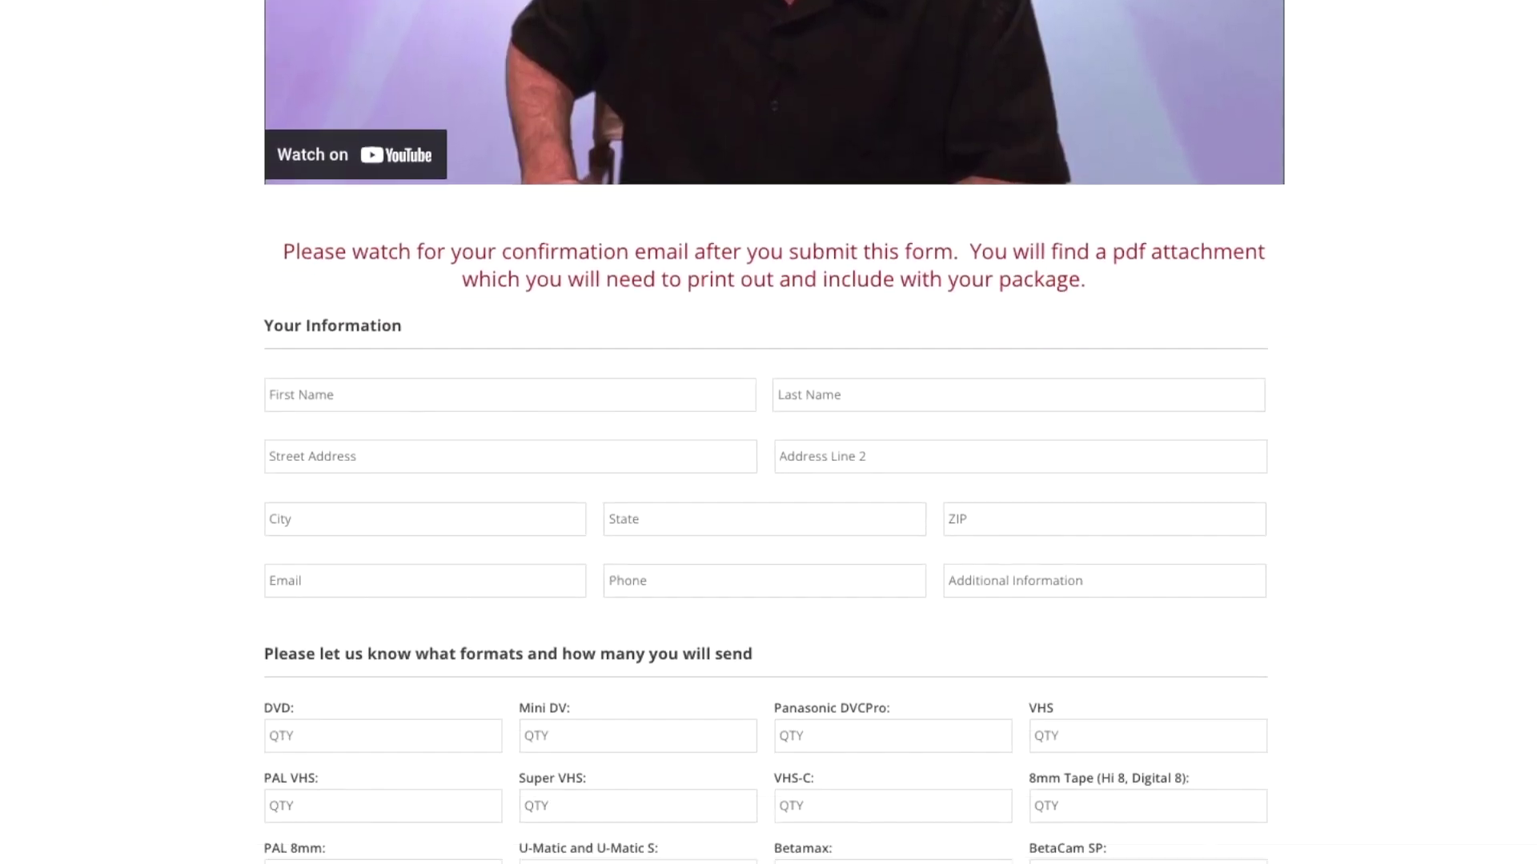
scroll(769, 433, "down", 3)
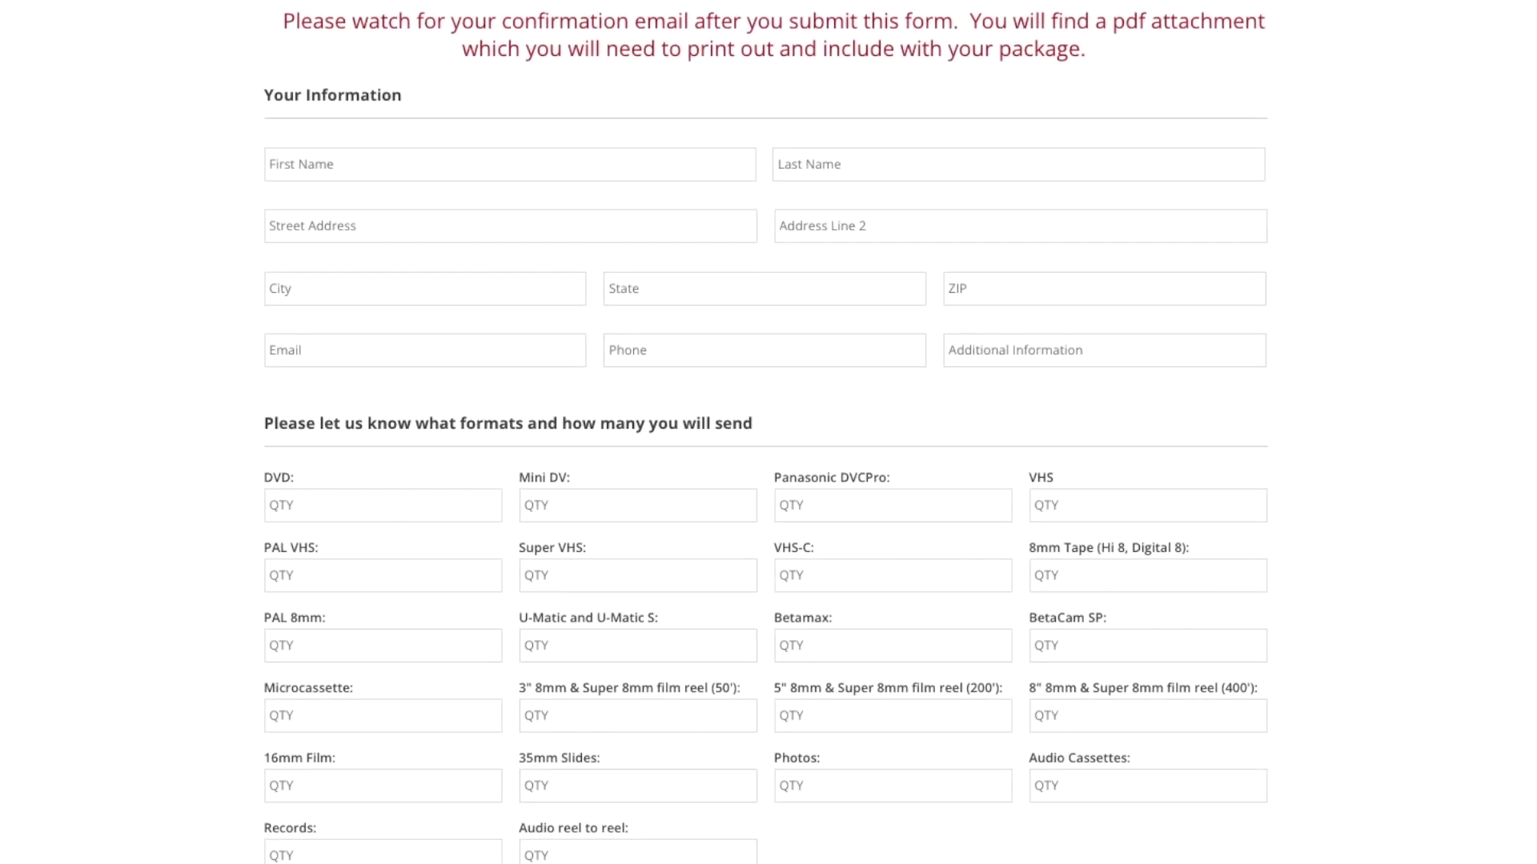